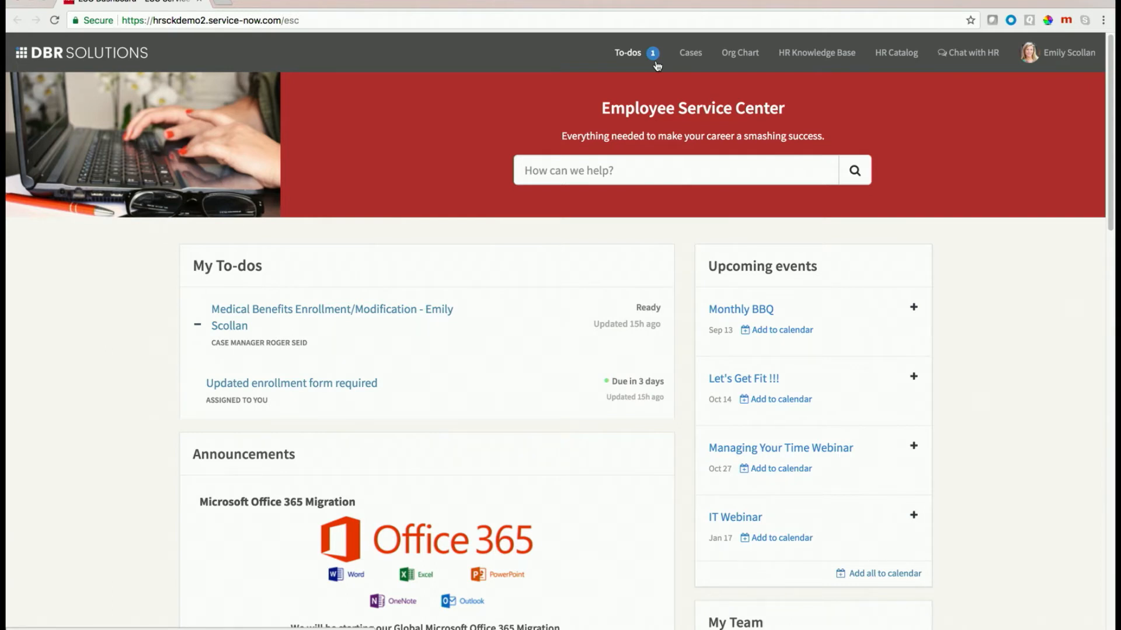
Open the Medical Benefits Enrollment/Modification case from the To-dos list.
left_click(634, 54)
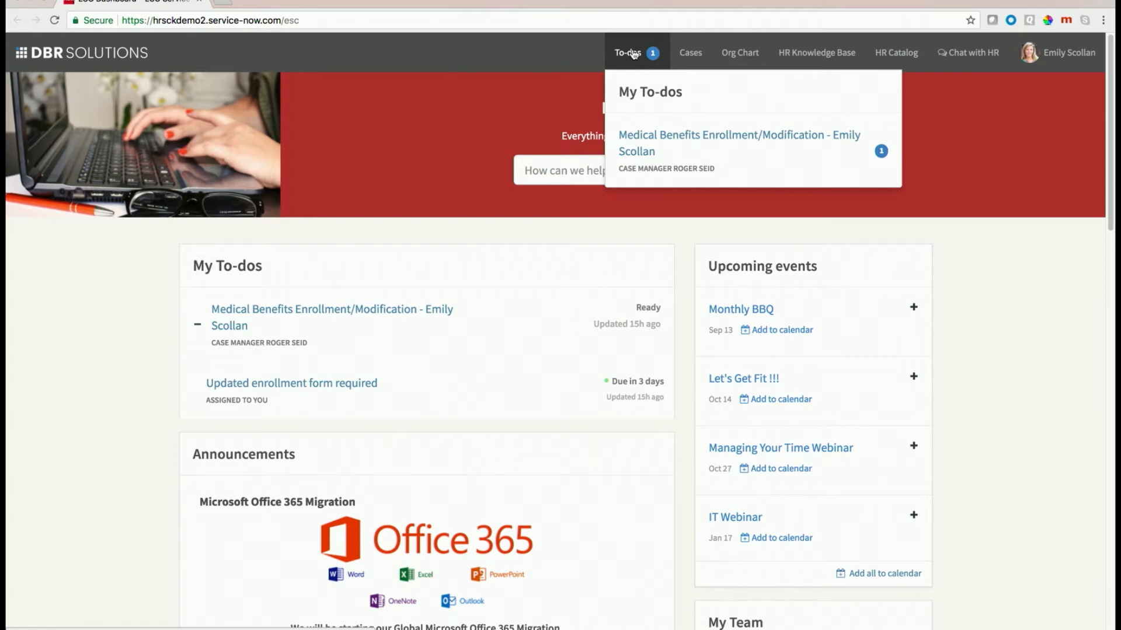
left_click(652, 138)
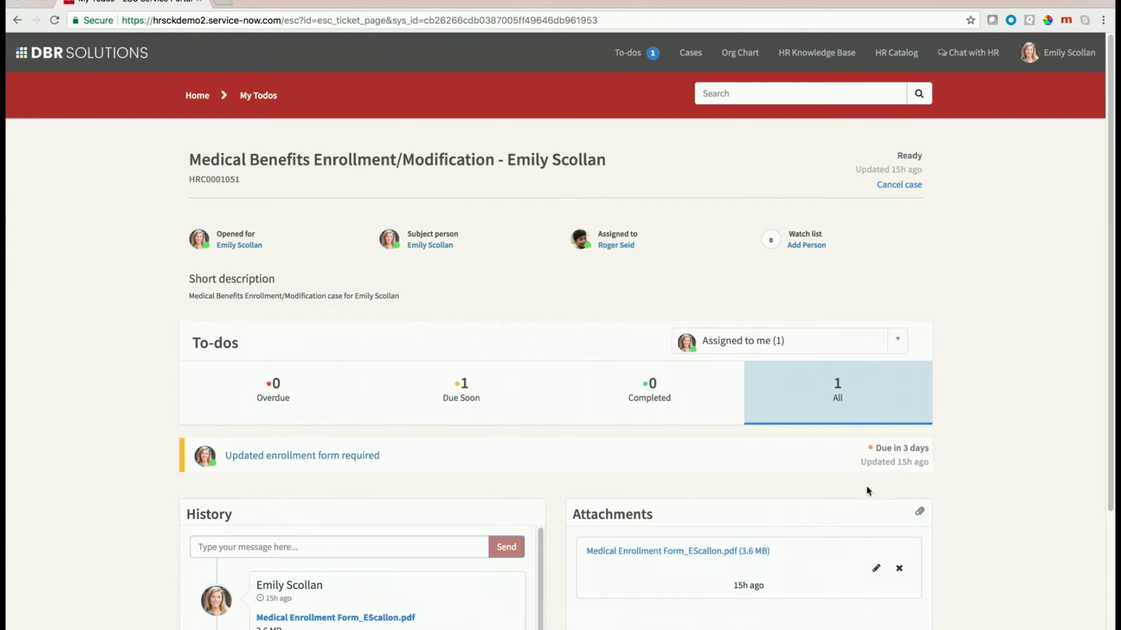
Expand the 'Updated enrollment form required' to-do down to its Ask a question panel.
left_click(301, 457)
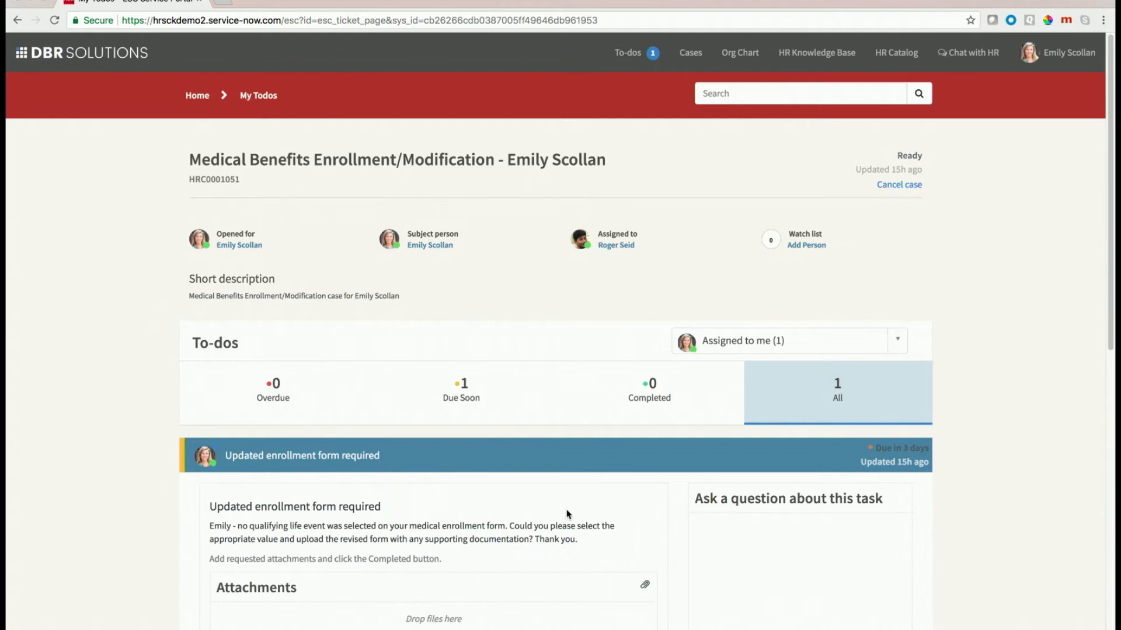
scroll(578, 514, "down", 2)
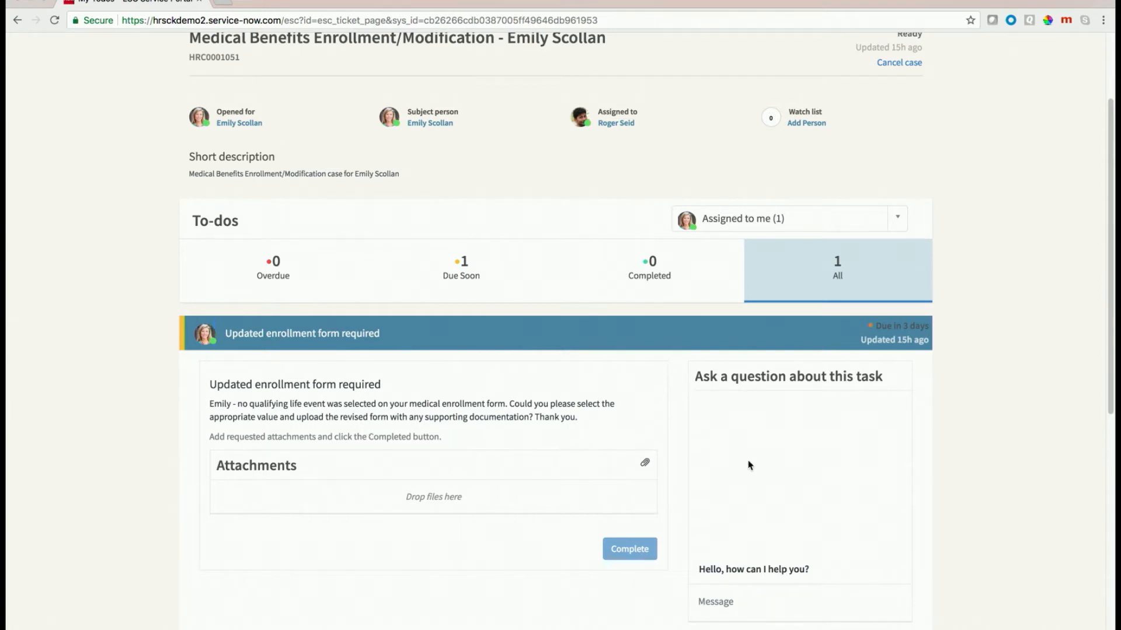
scroll(830, 492, "up", 1)
scroll(830, 492, "down", 1)
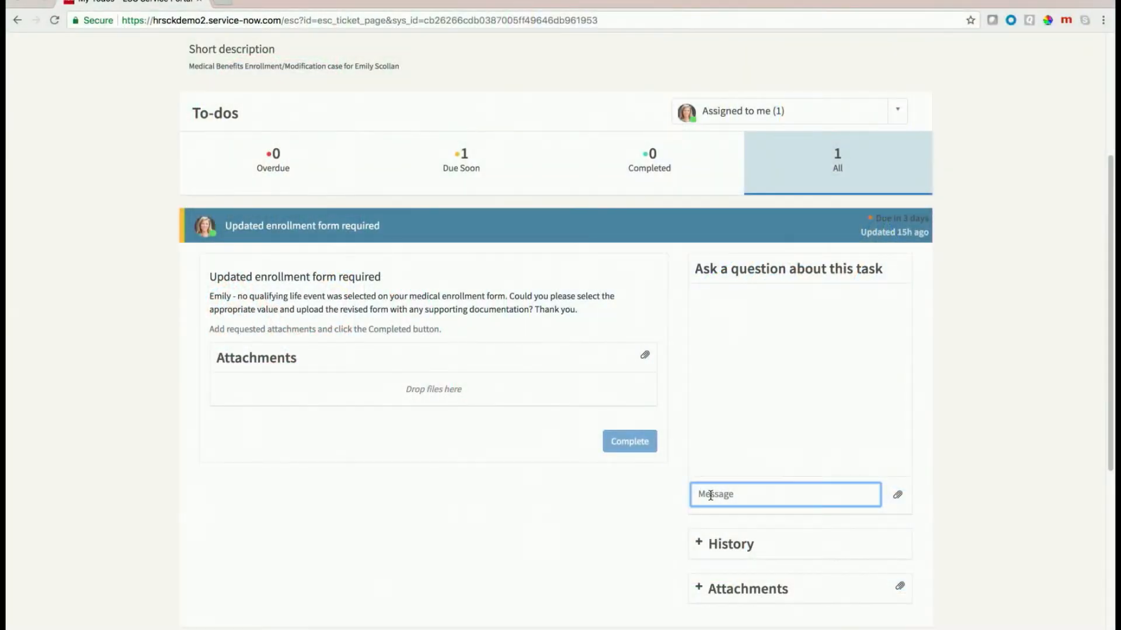
Send 'Can I still add my spouse to my health plan?' in the to-do's question chat.
type("Can I stilladd my spouse to my health plan?")
key("Return")
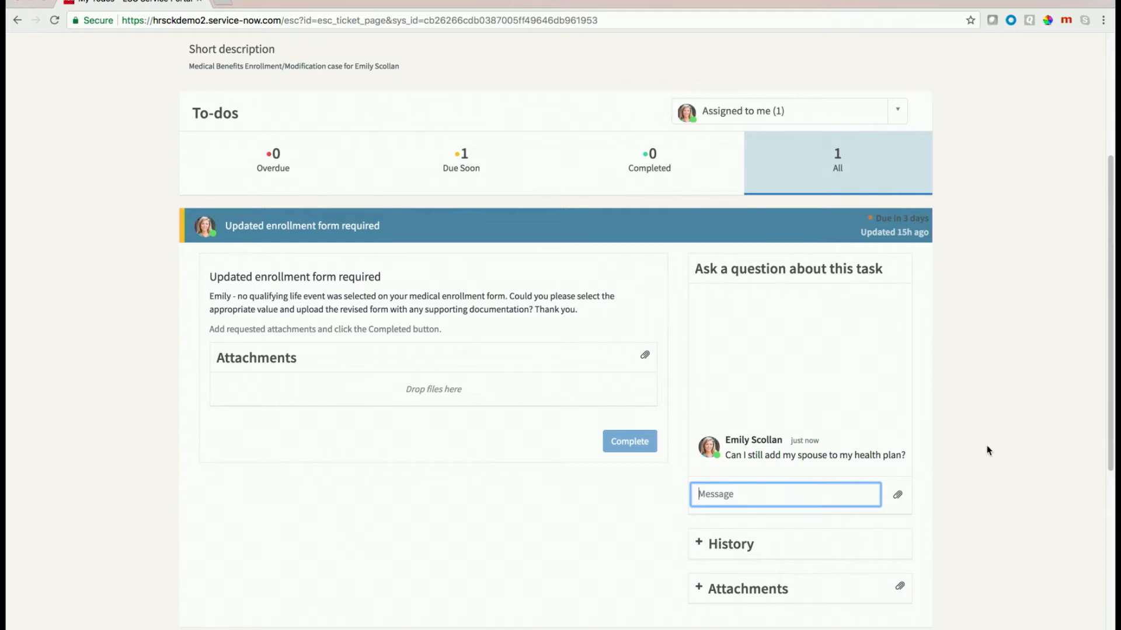
Scroll through the case's History and Attachments panels, then back up.
scroll(987, 451, "down", 3)
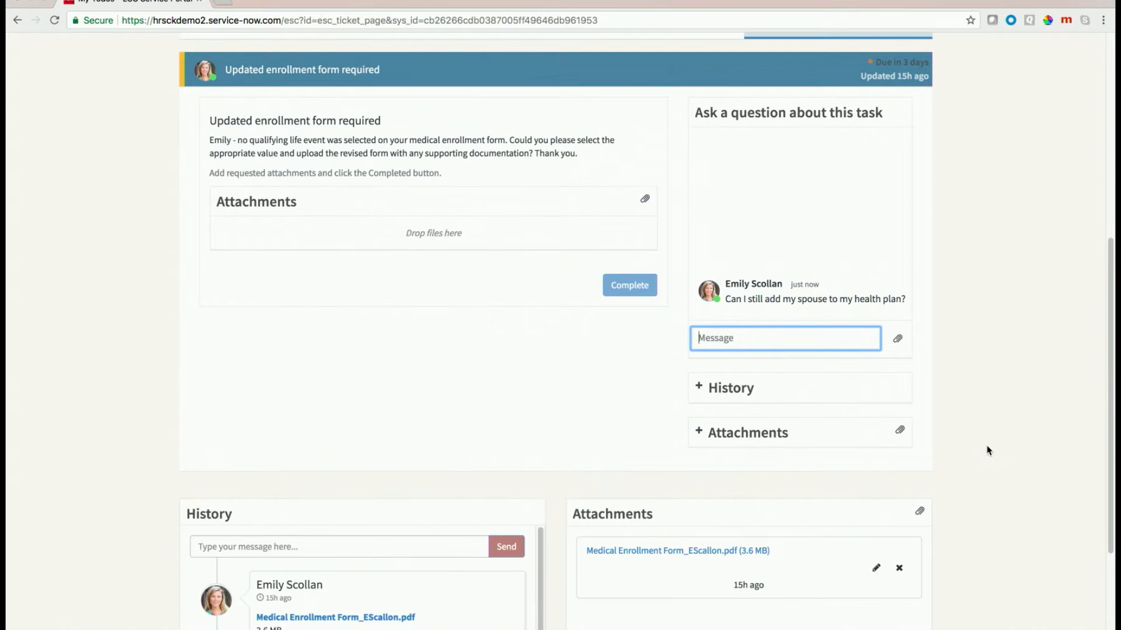
scroll(987, 449, "down", 3)
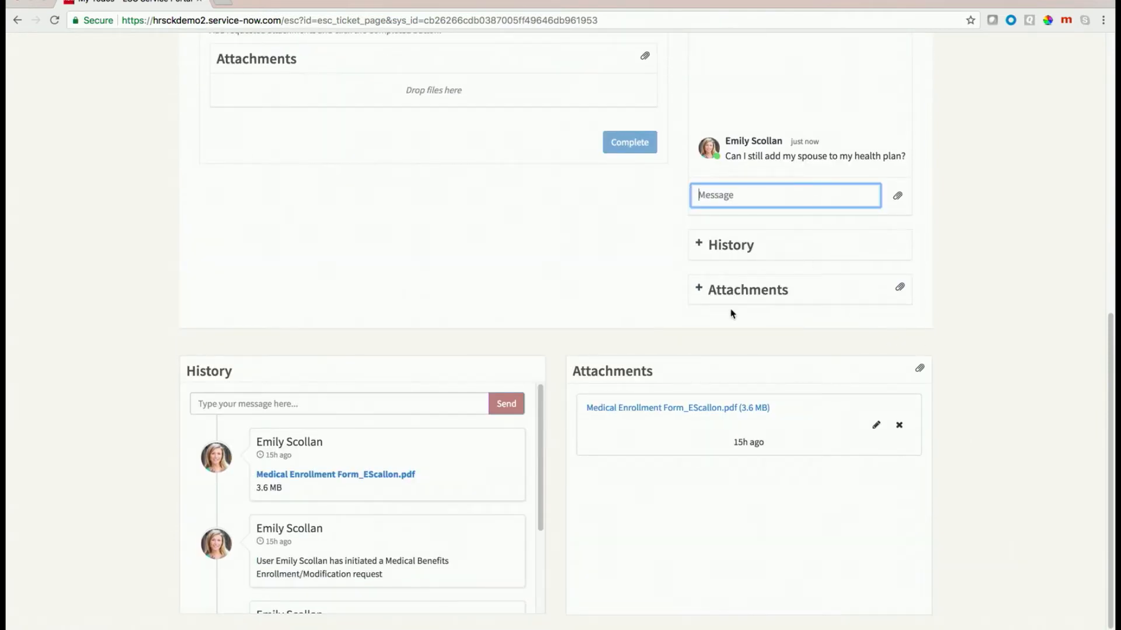
scroll(552, 383, "down", 1)
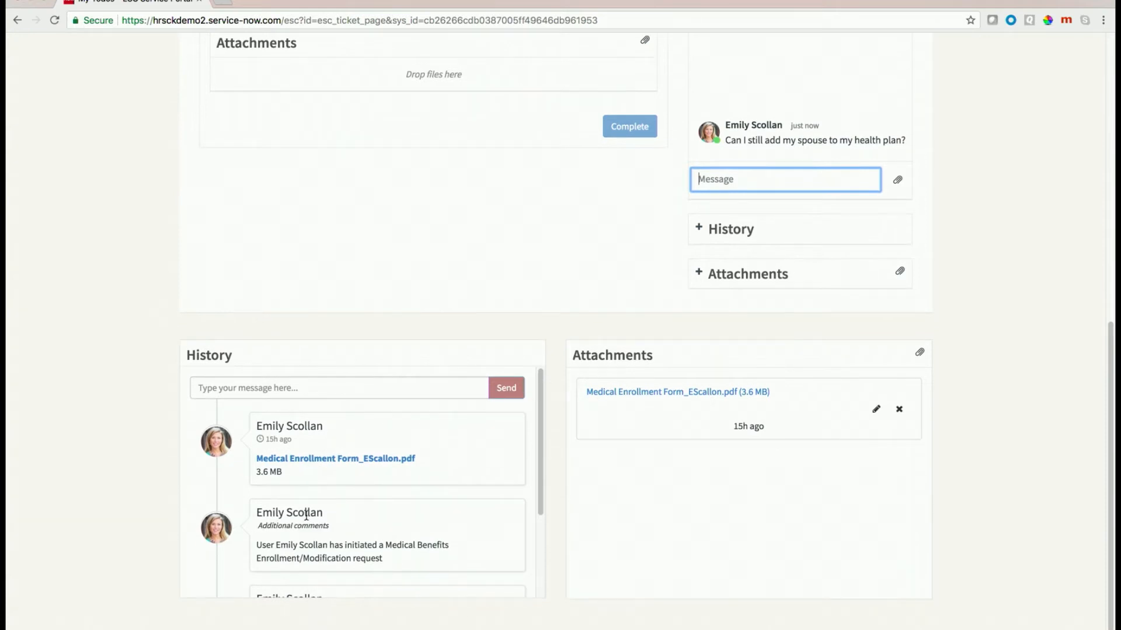
scroll(298, 511, "down", 3)
scroll(298, 512, "up", 10)
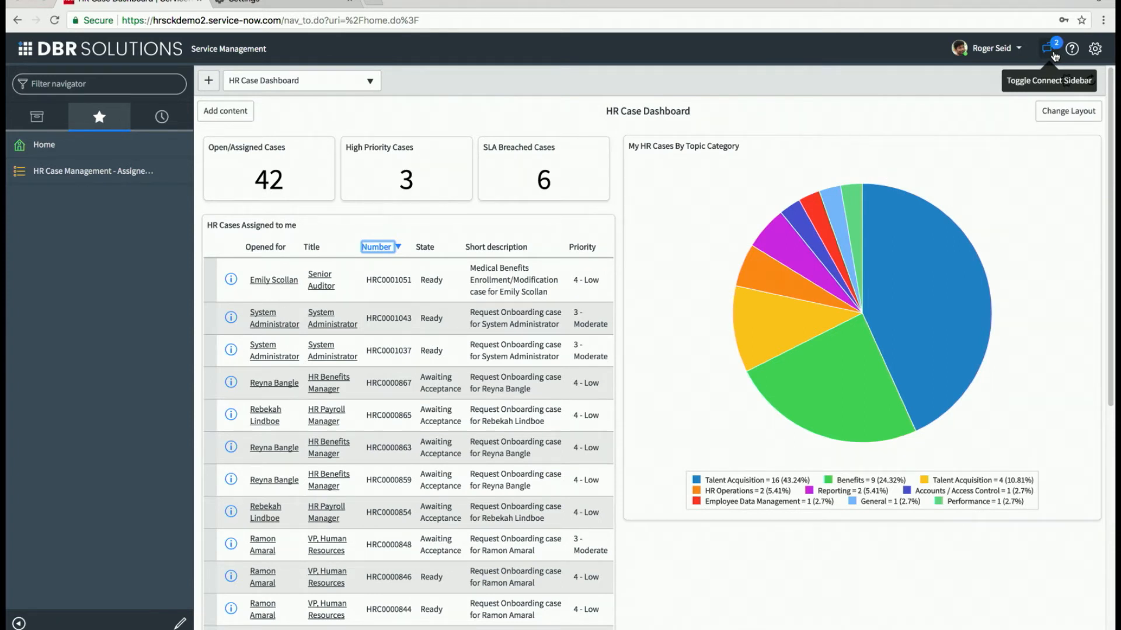
left_click(1054, 56)
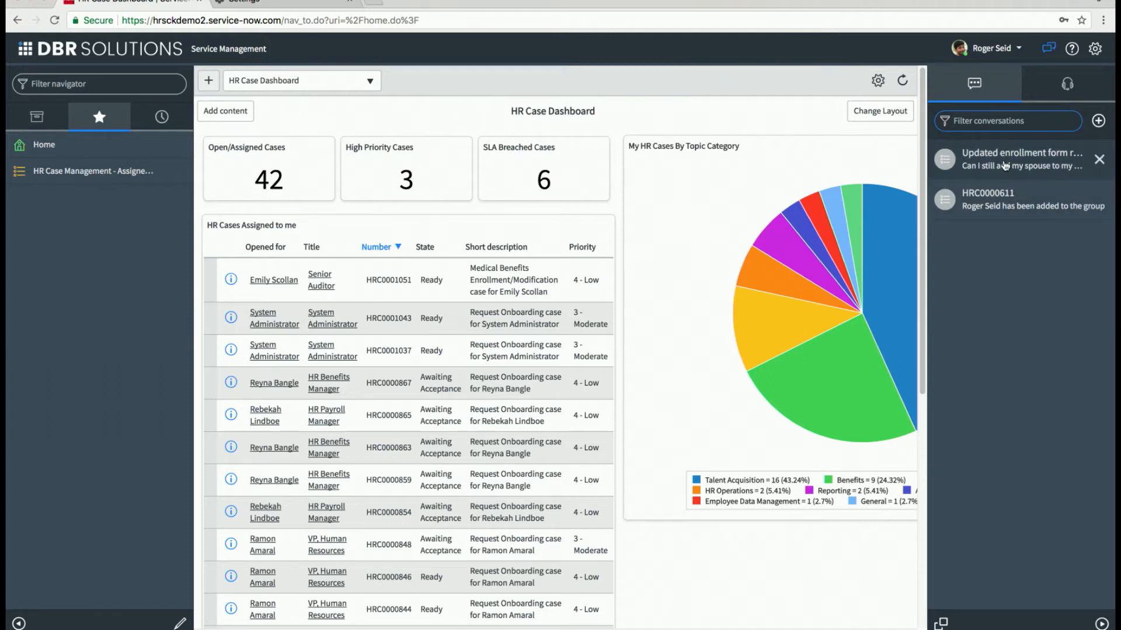
left_click(1005, 165)
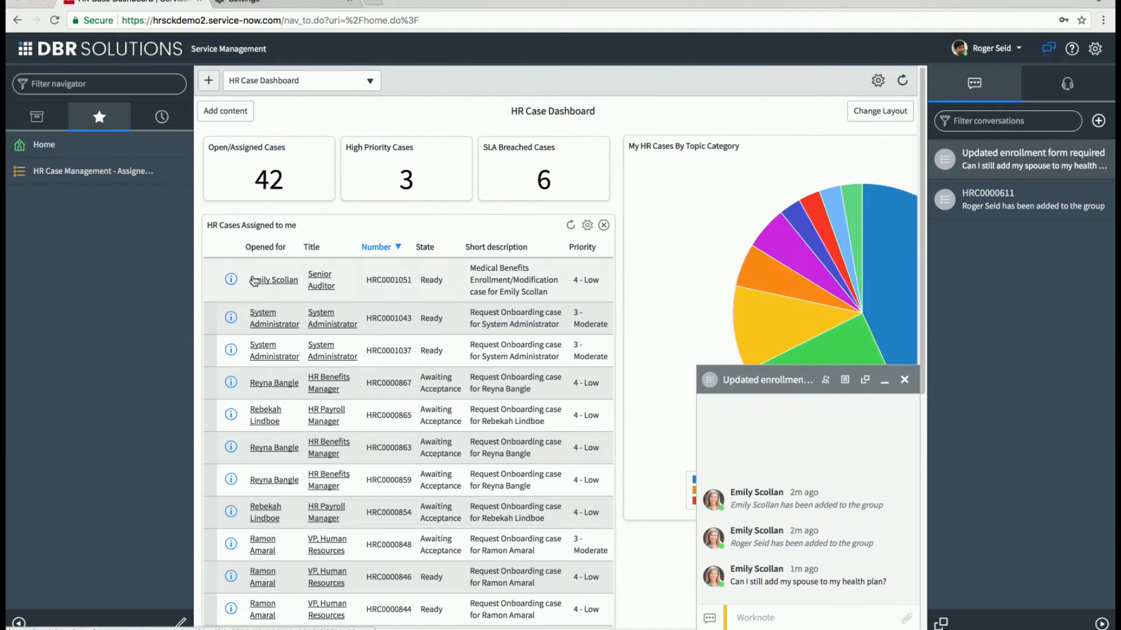
left_click(233, 278)
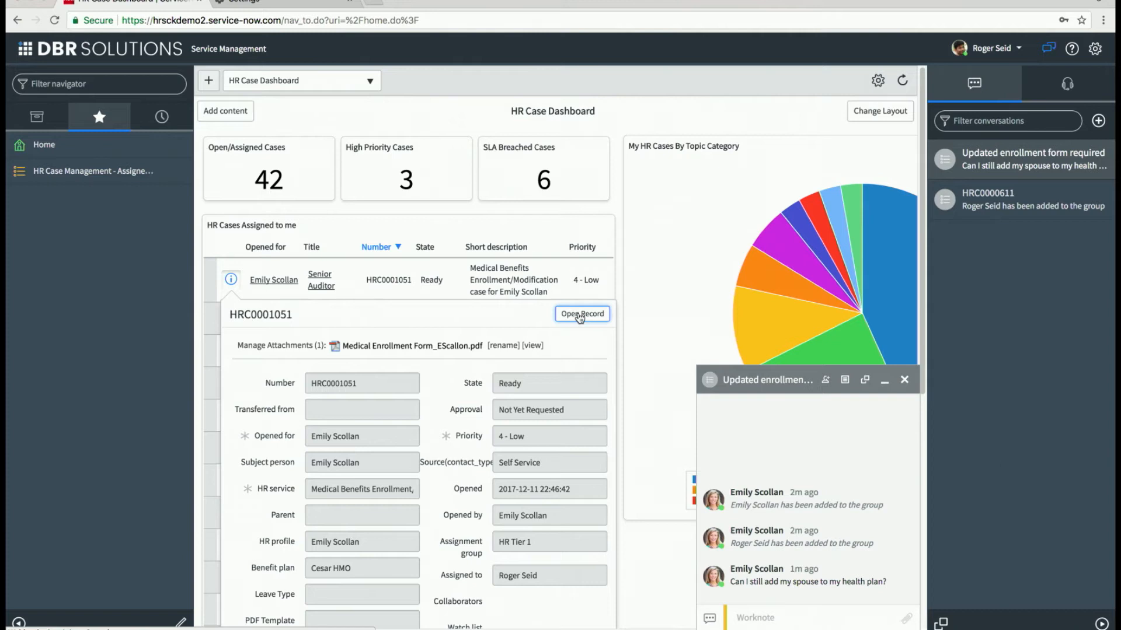
left_click(580, 316)
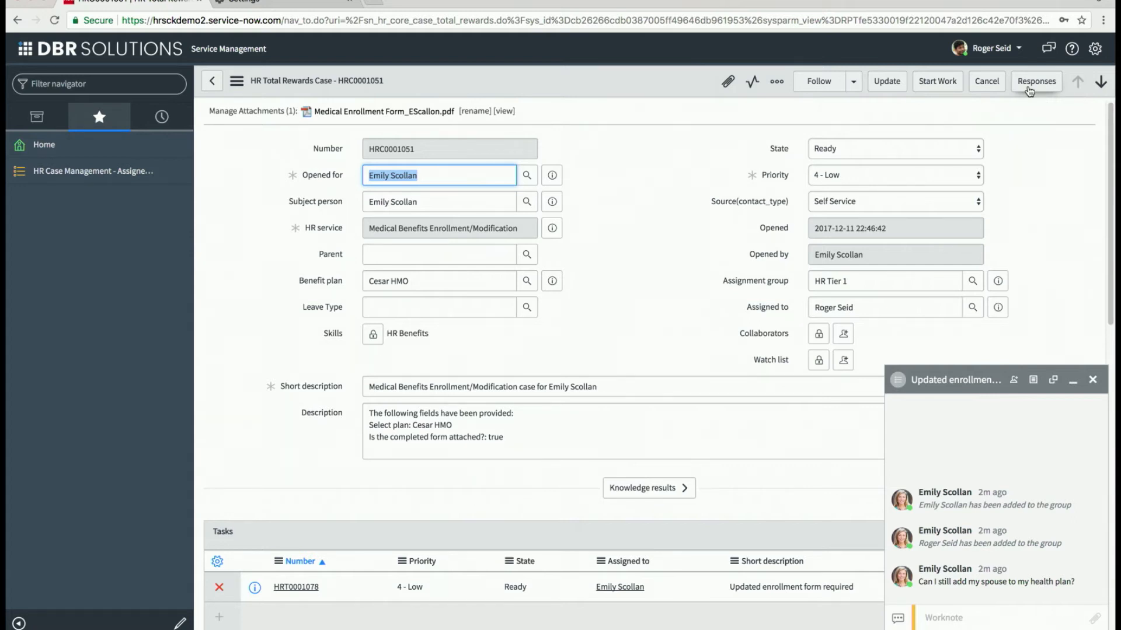
left_click(1029, 88)
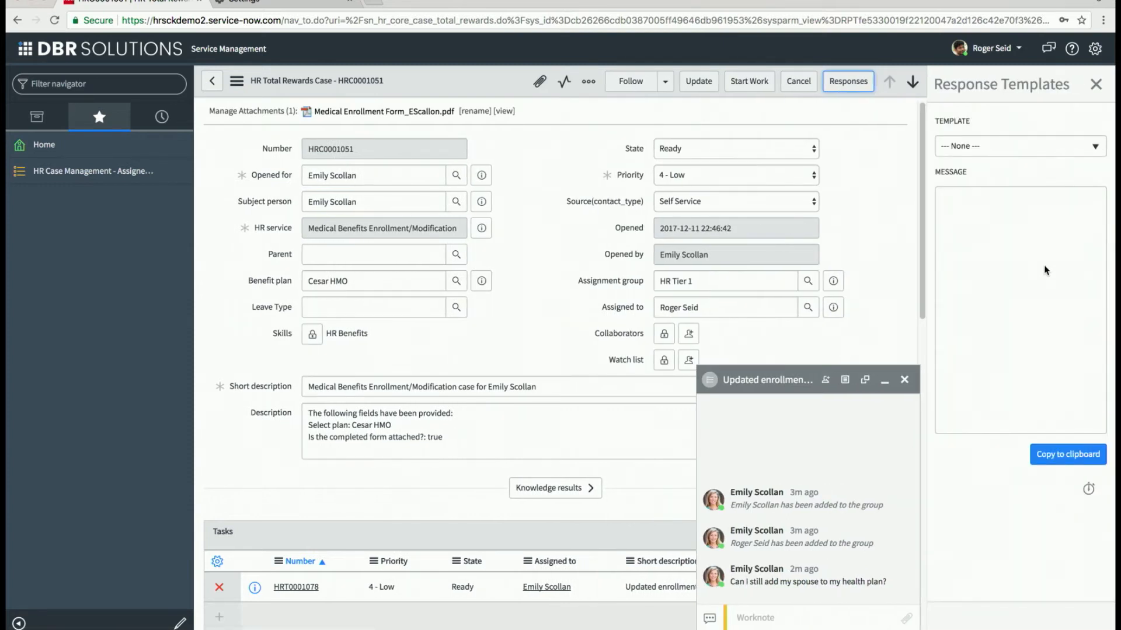
Choose the 'Medical enrollment window' response template to fill in its reply.
left_click(1095, 149)
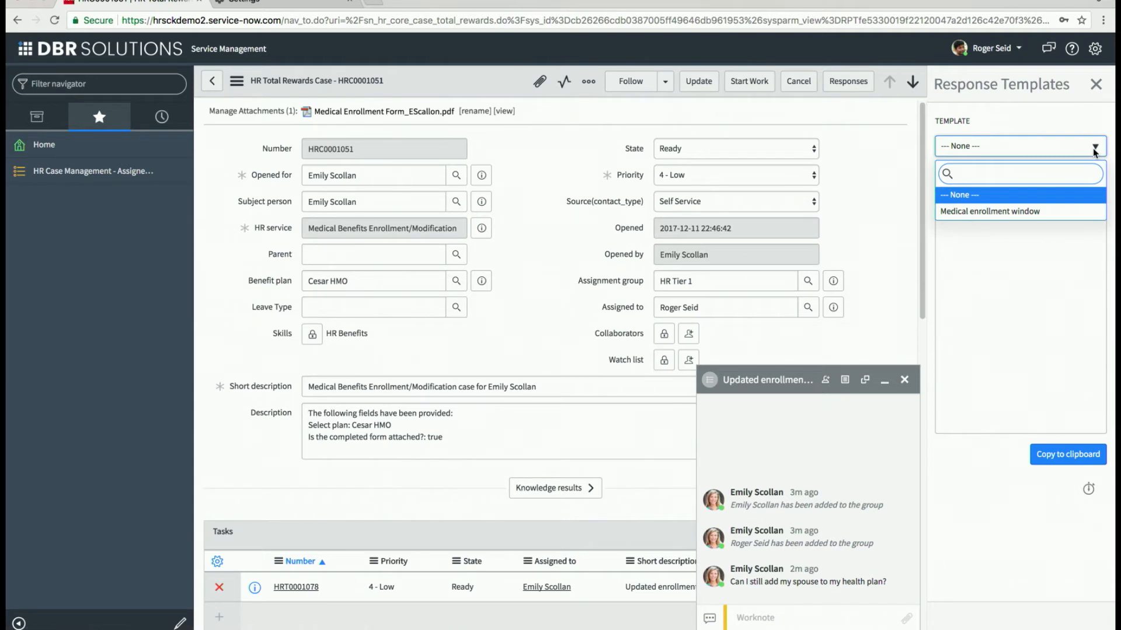
left_click(1004, 215)
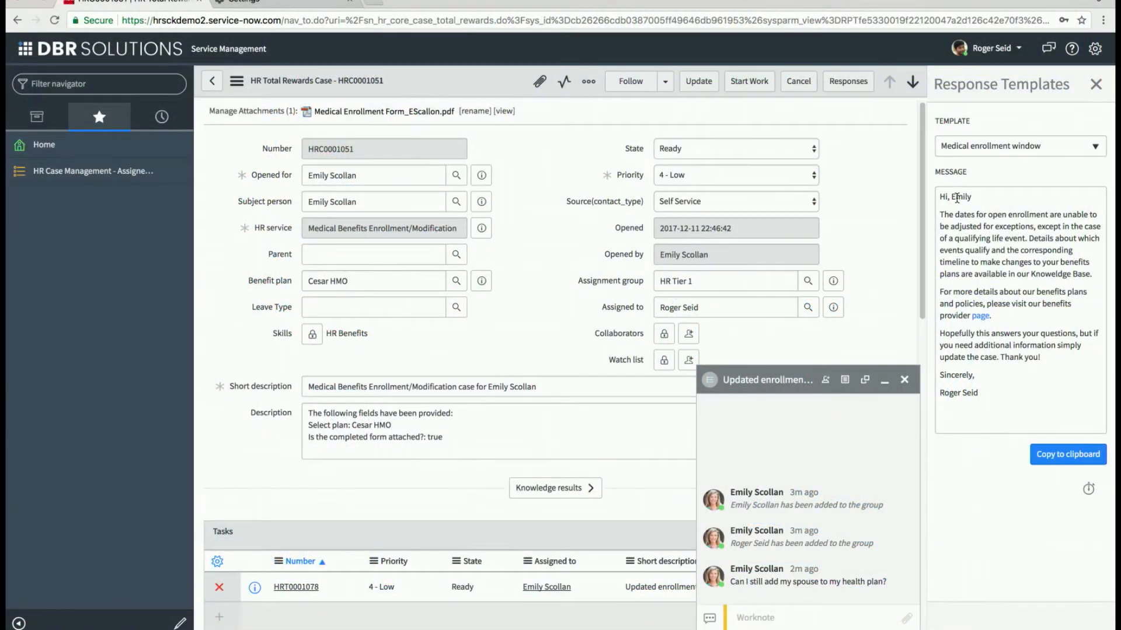
Select the entire Medical enrollment window reply text and copy it to the clipboard.
double_click(957, 198)
double_click(945, 393)
left_click(1034, 401)
left_click_drag(977, 392, 937, 197)
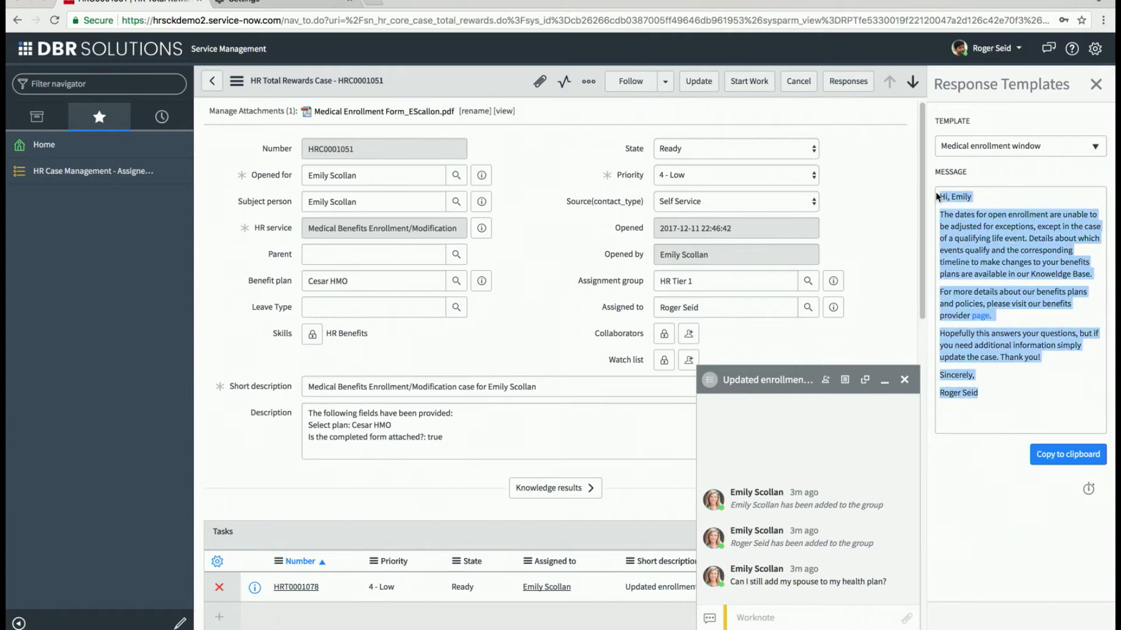
right_click(997, 253)
left_click(1072, 454)
left_click(1073, 457)
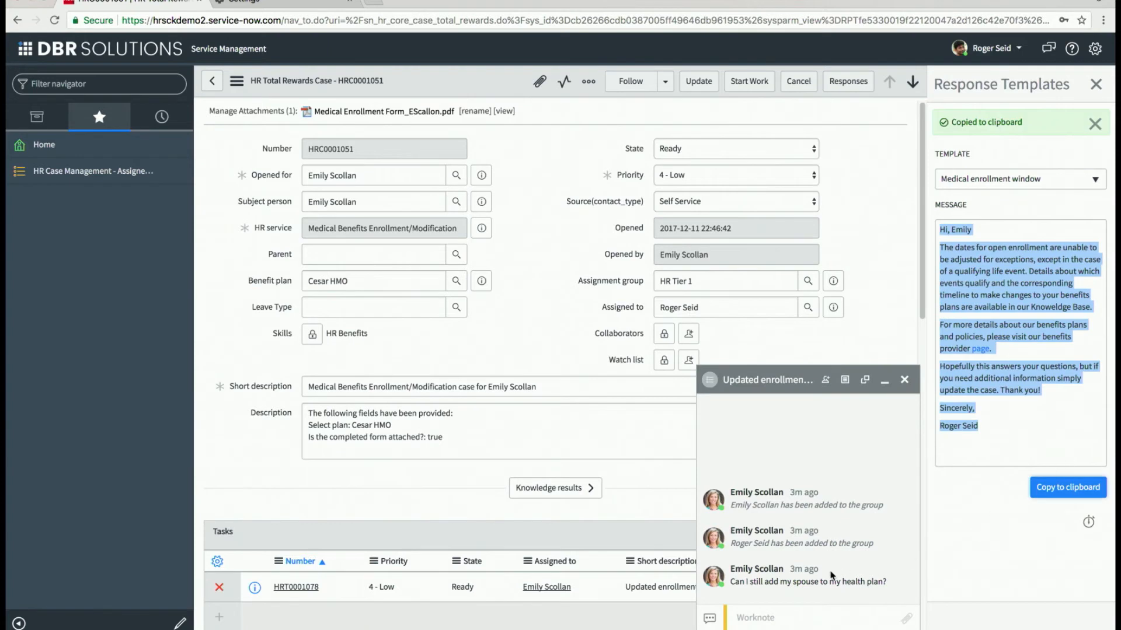
Switch the chat entry type to Comment and bring up Paste in the chat field.
left_click(709, 619)
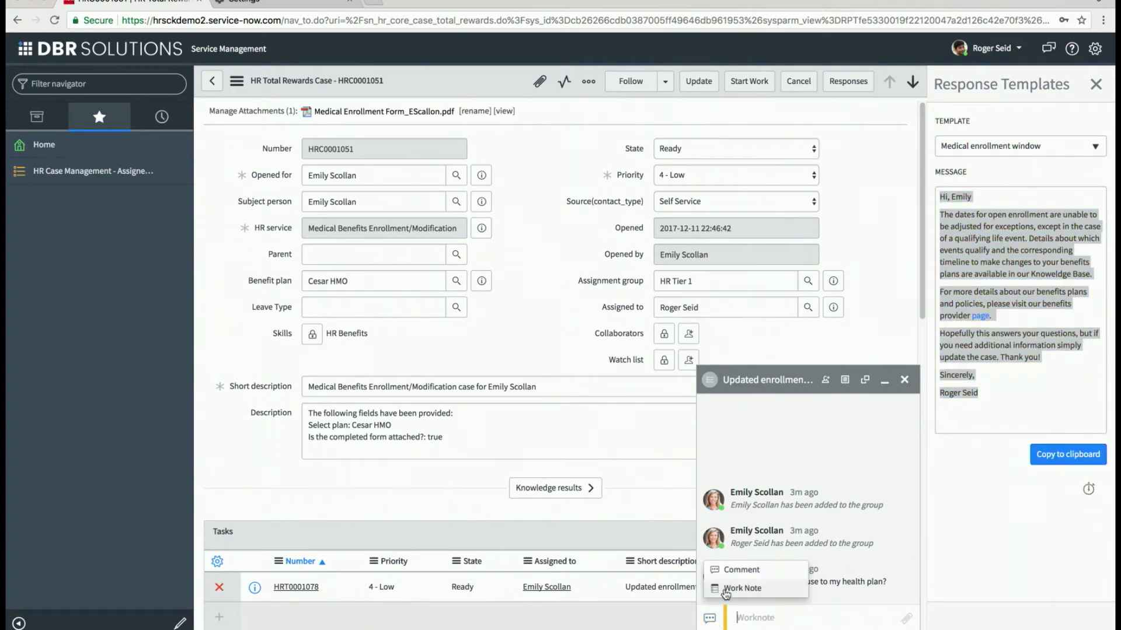
left_click(732, 574)
right_click(753, 622)
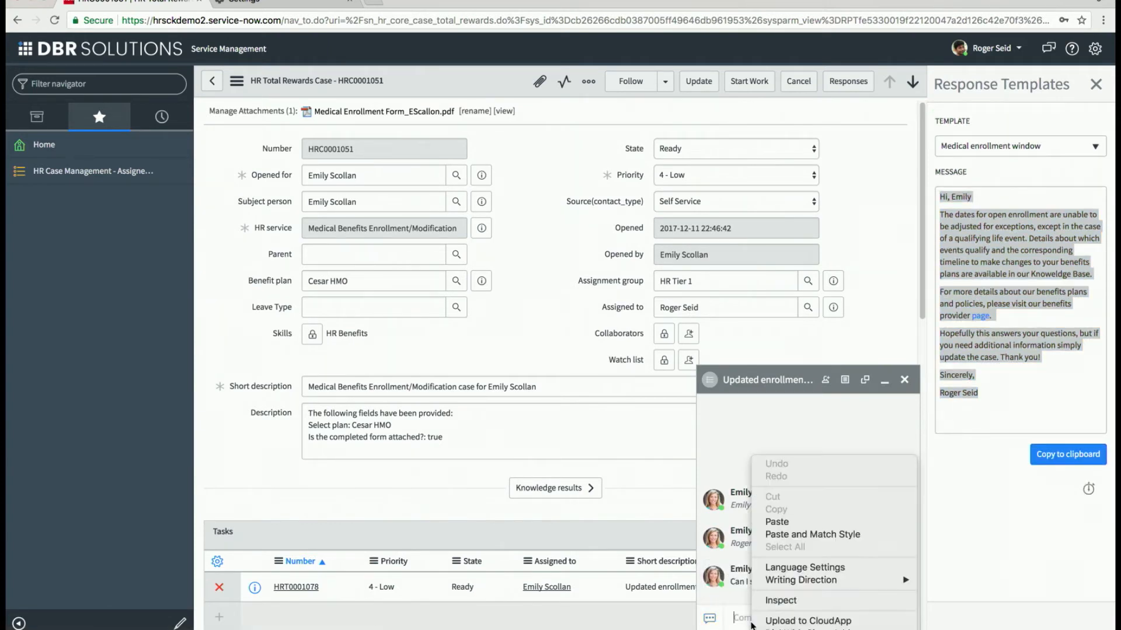
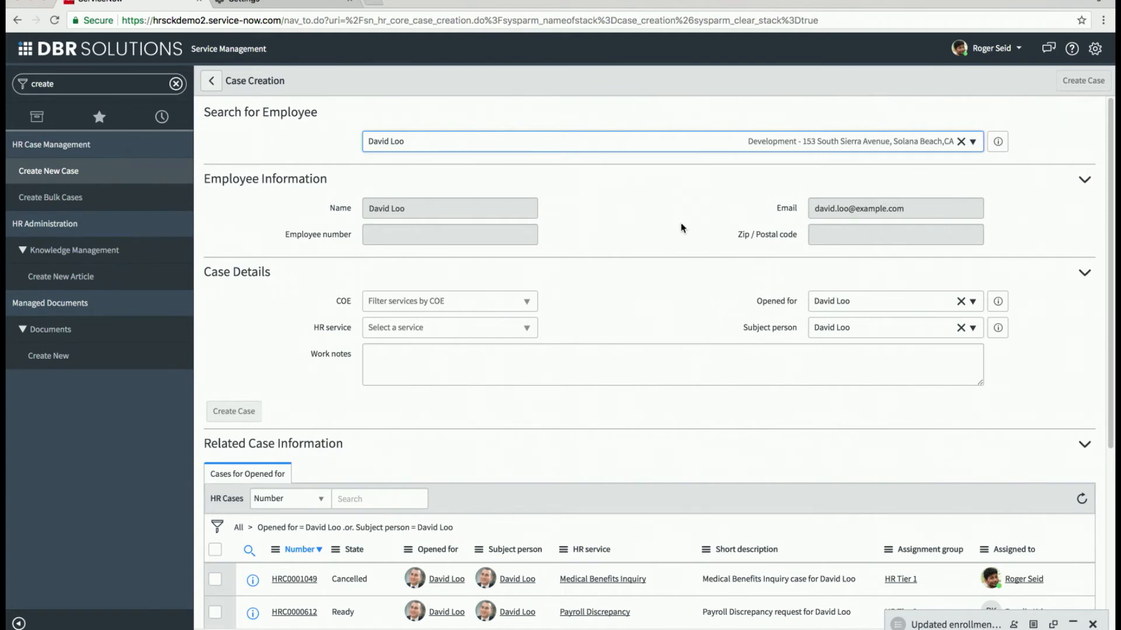
Scroll down the Case Creation page to the employee's existing HR cases.
scroll(662, 304, "down", 2)
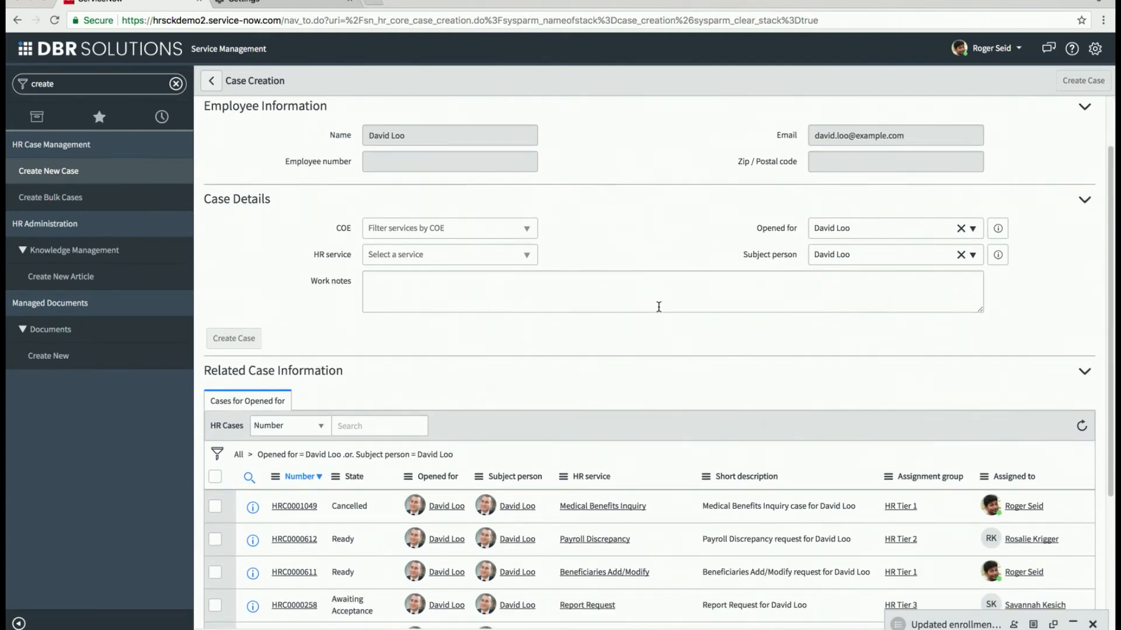
Open the employee's Beneficiaries Add/Modify case, leaving the unsaved new case form.
scroll(659, 307, "down", 1)
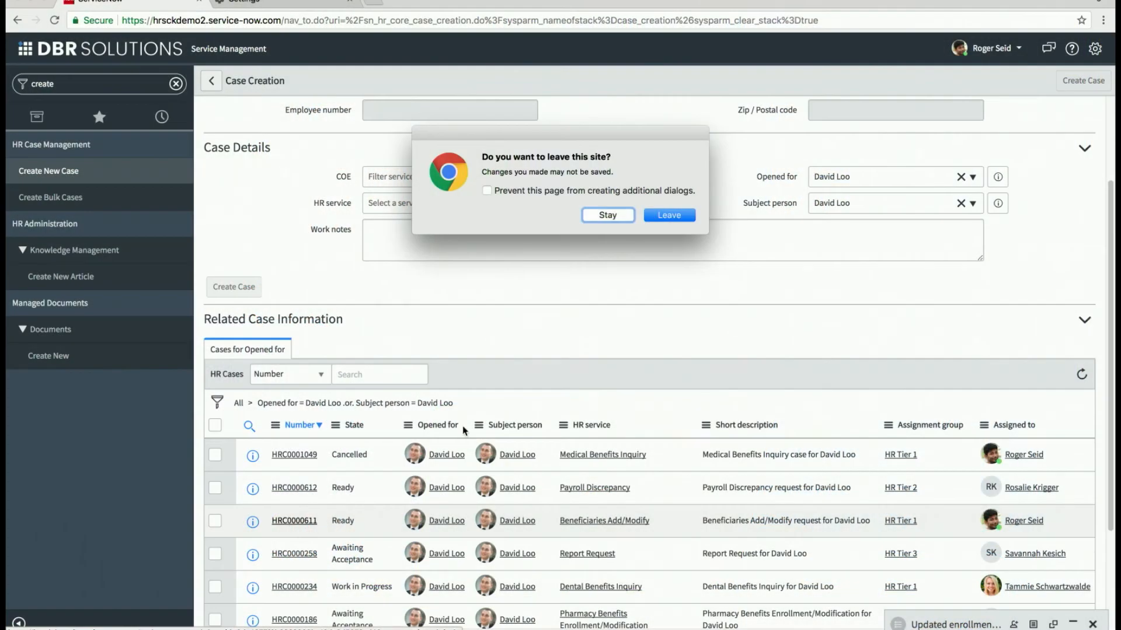
left_click(672, 214)
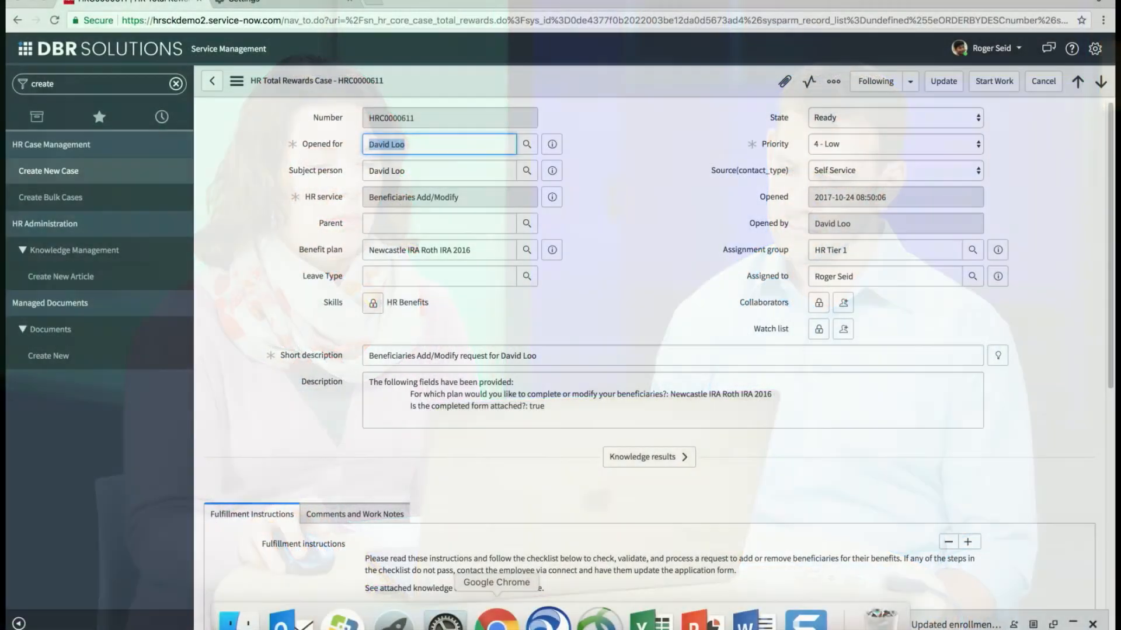
In the System Administration window, filter the navigator for 'snippet' and open Templated Snippets.
right_click(496, 618)
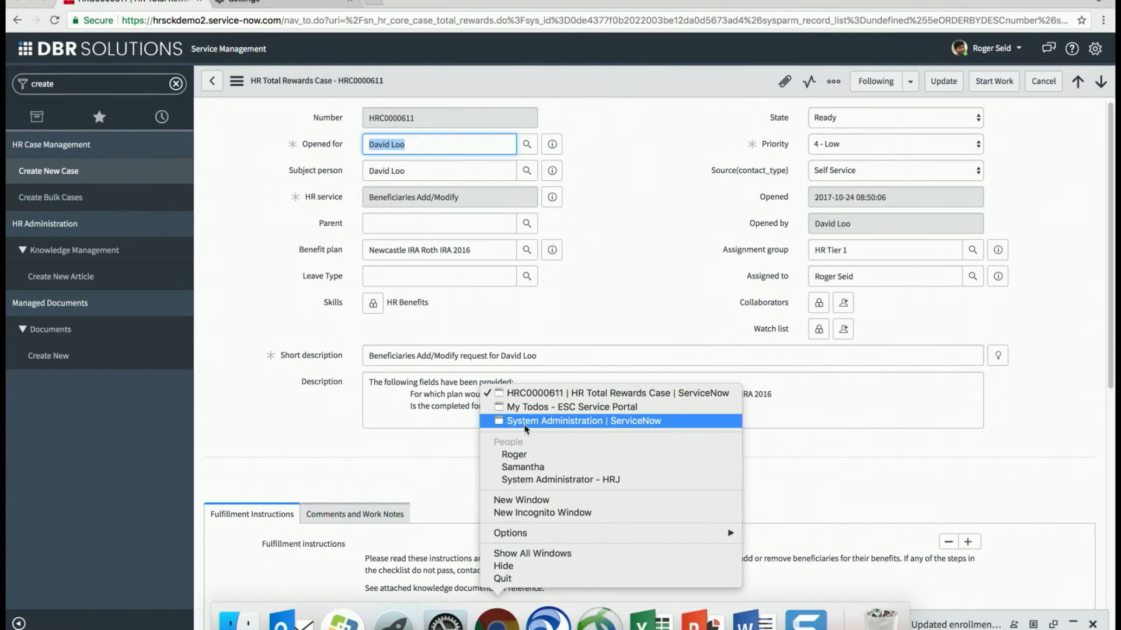
left_click(525, 420)
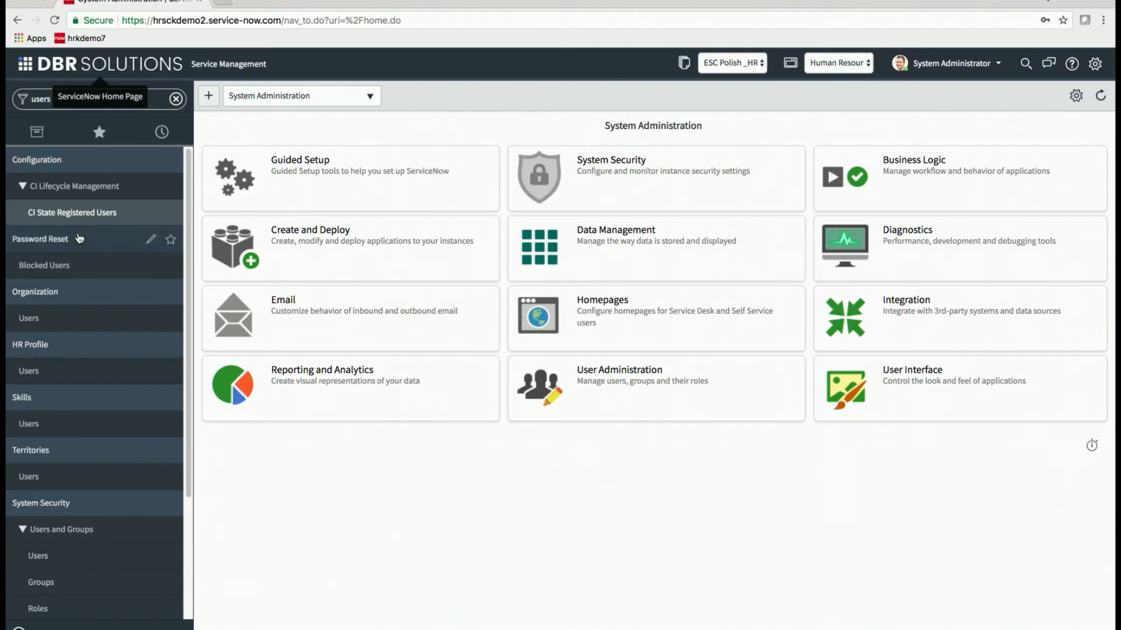
left_click(33, 99)
double_click(33, 99)
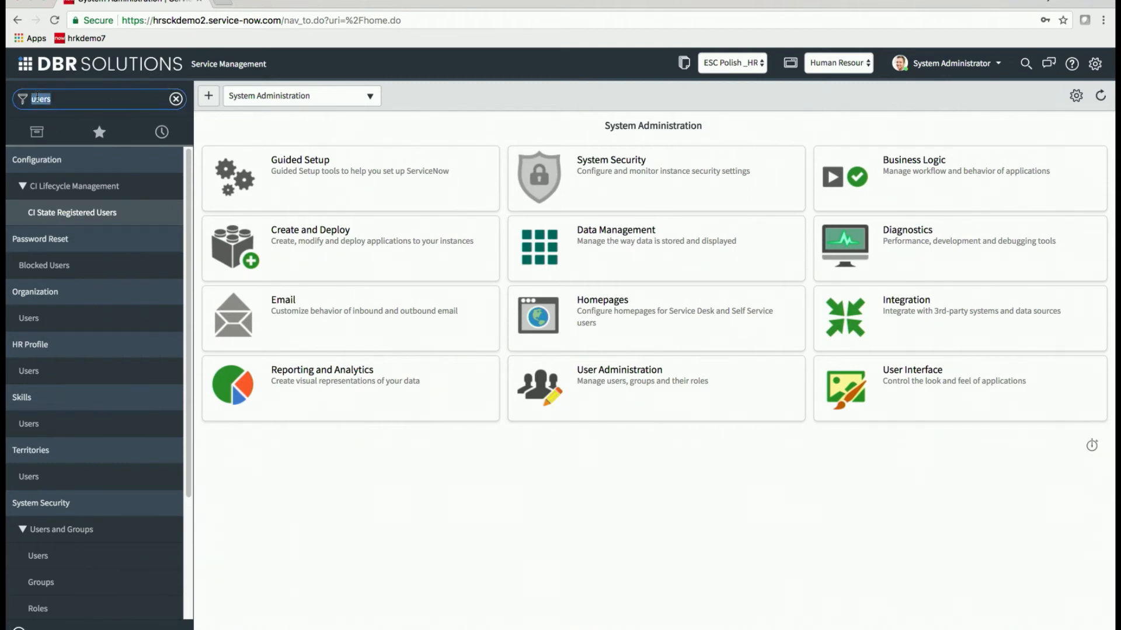
type("snippet")
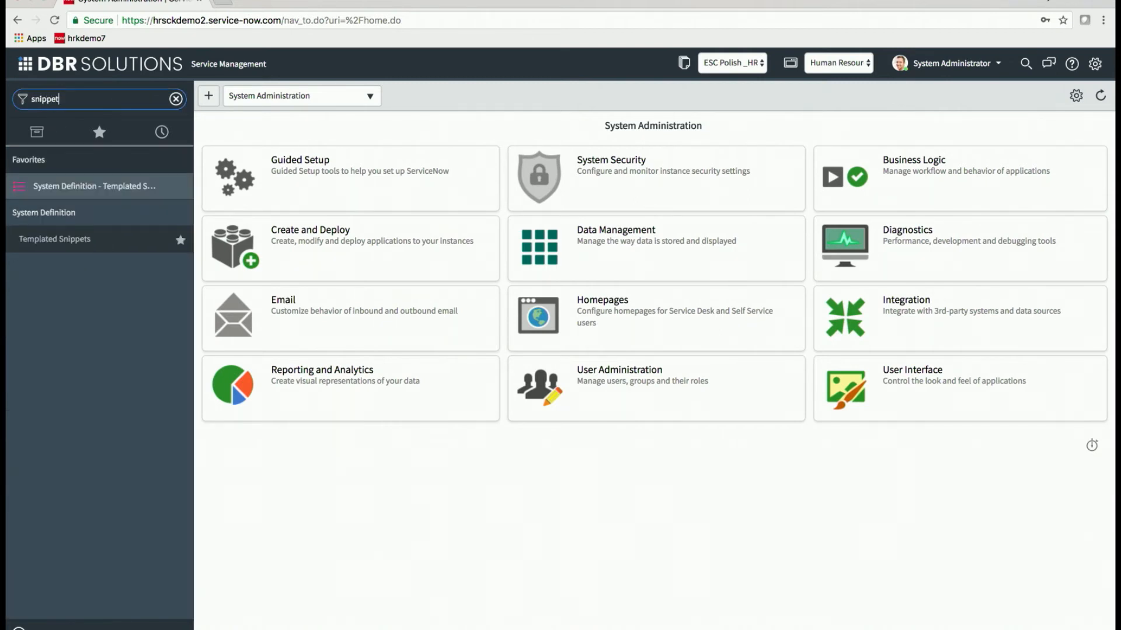
left_click(57, 250)
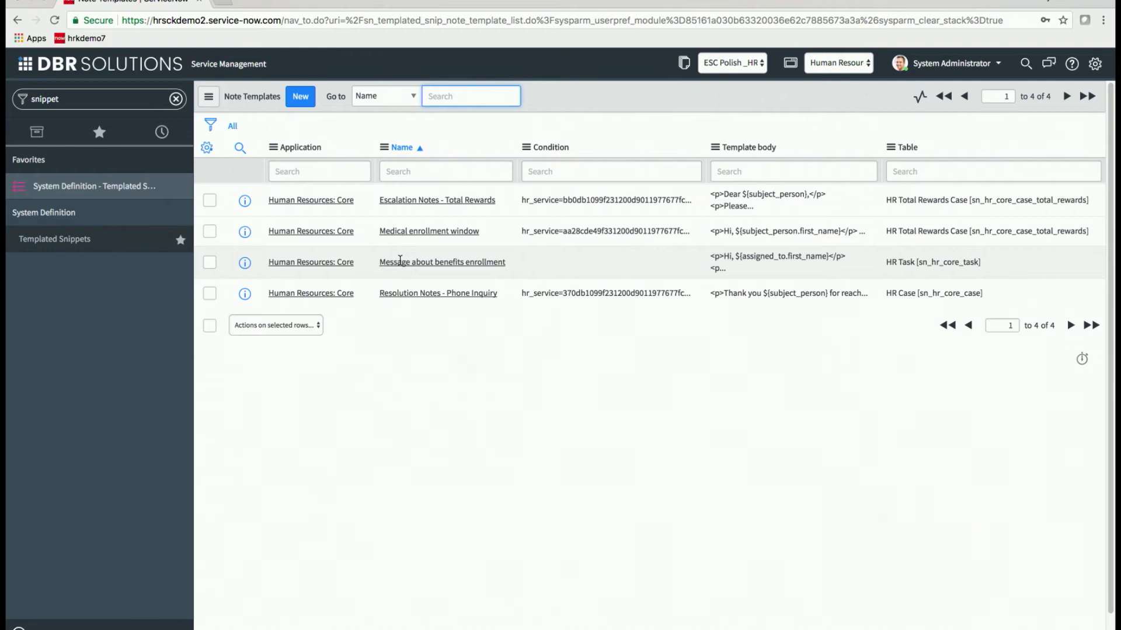
Open 'Message about benefits enrollment' and review its greeting text, field variables and Condition section.
left_click(428, 264)
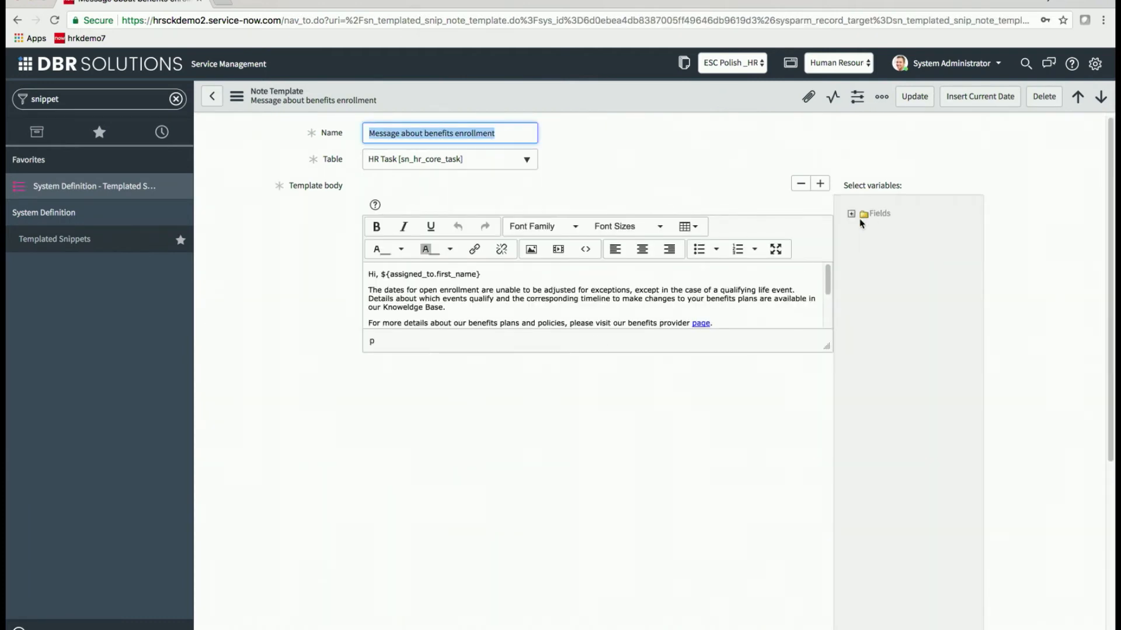
triple_click(438, 274)
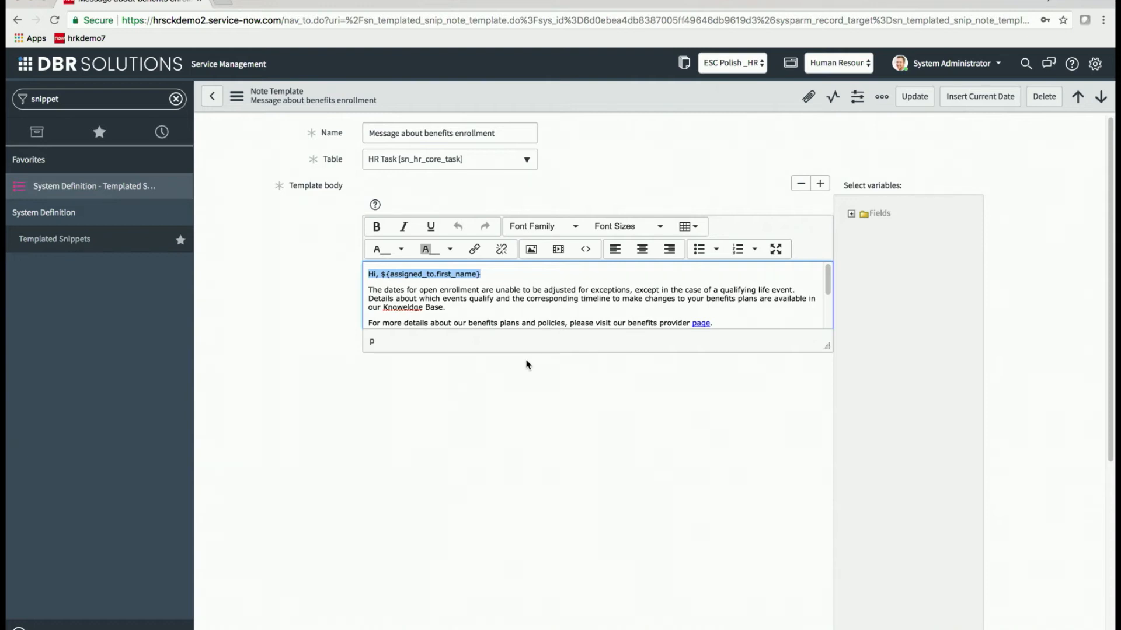
left_click(851, 214)
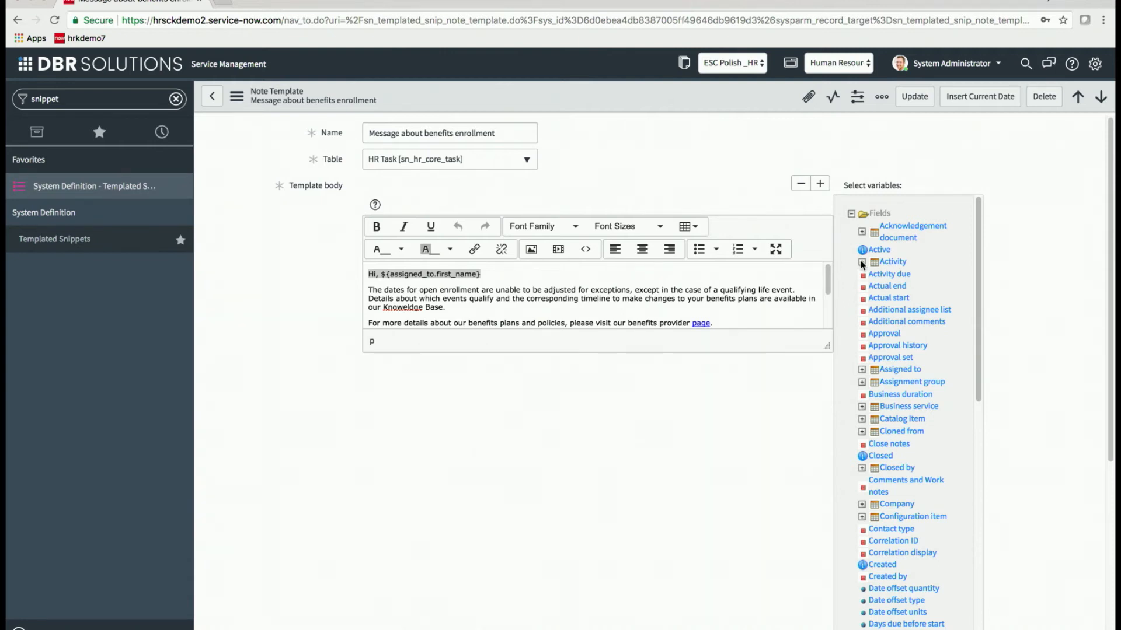
left_click(718, 323)
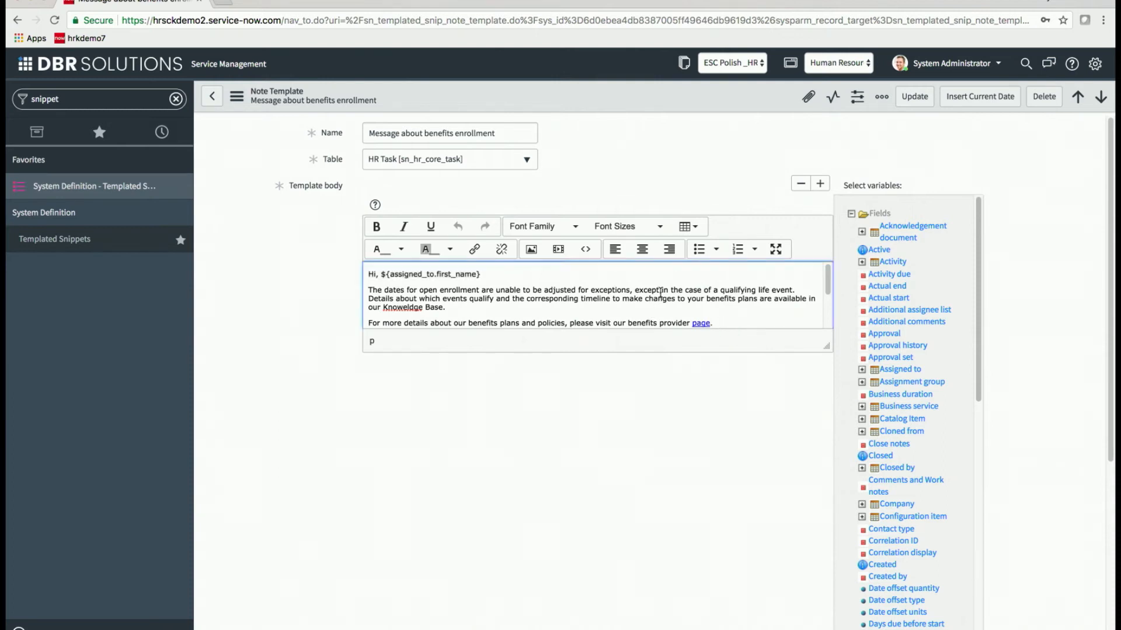
scroll(617, 415, "down", 1)
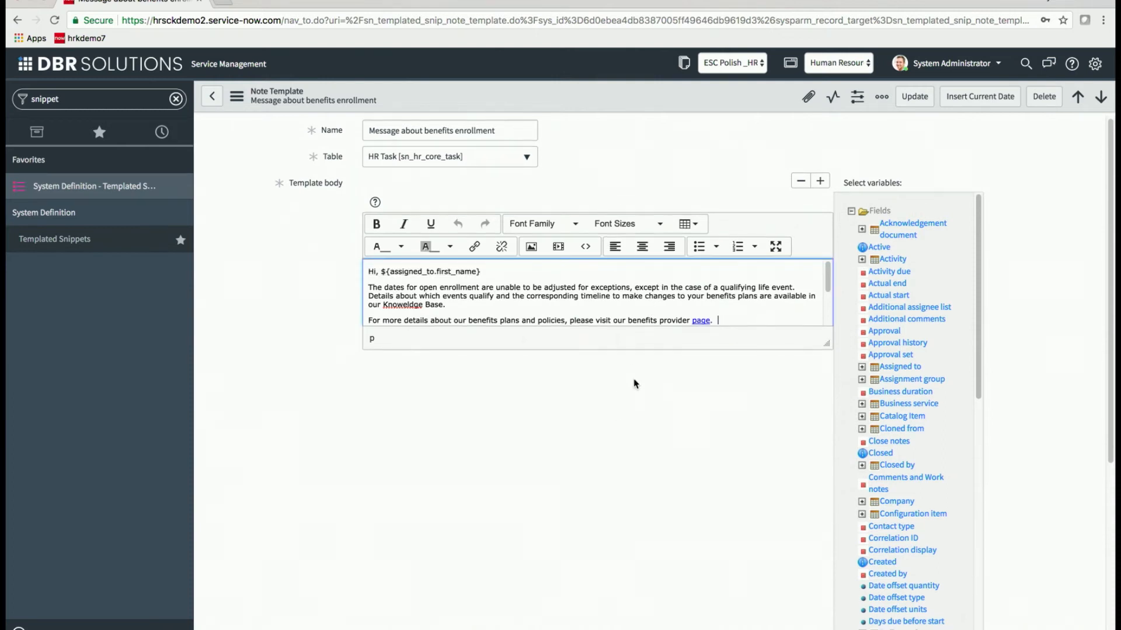
left_click(852, 215)
scroll(705, 400, "down", 4)
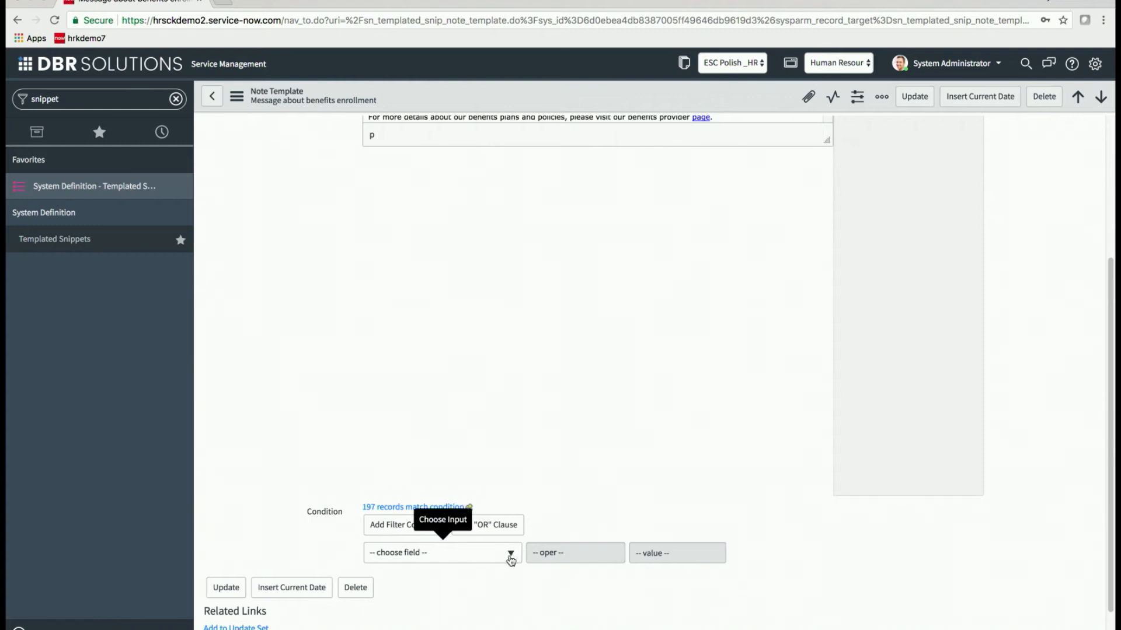
Browse the Condition '-- choose field --' list and close it without picking a field.
scroll(510, 391, "up", 4)
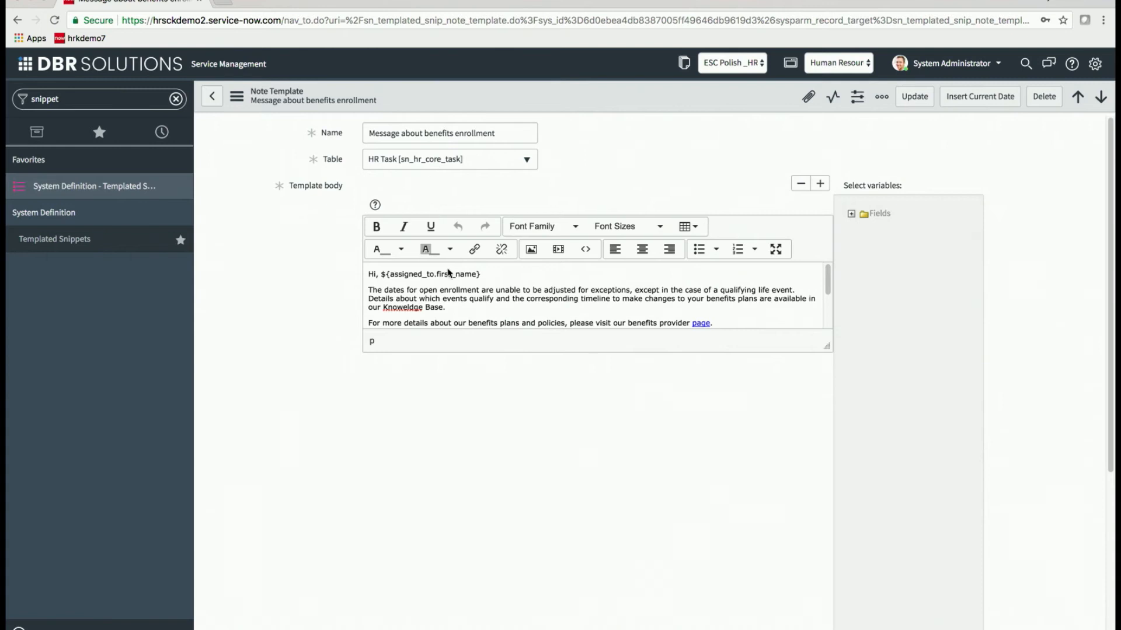
scroll(456, 440, "down", 4)
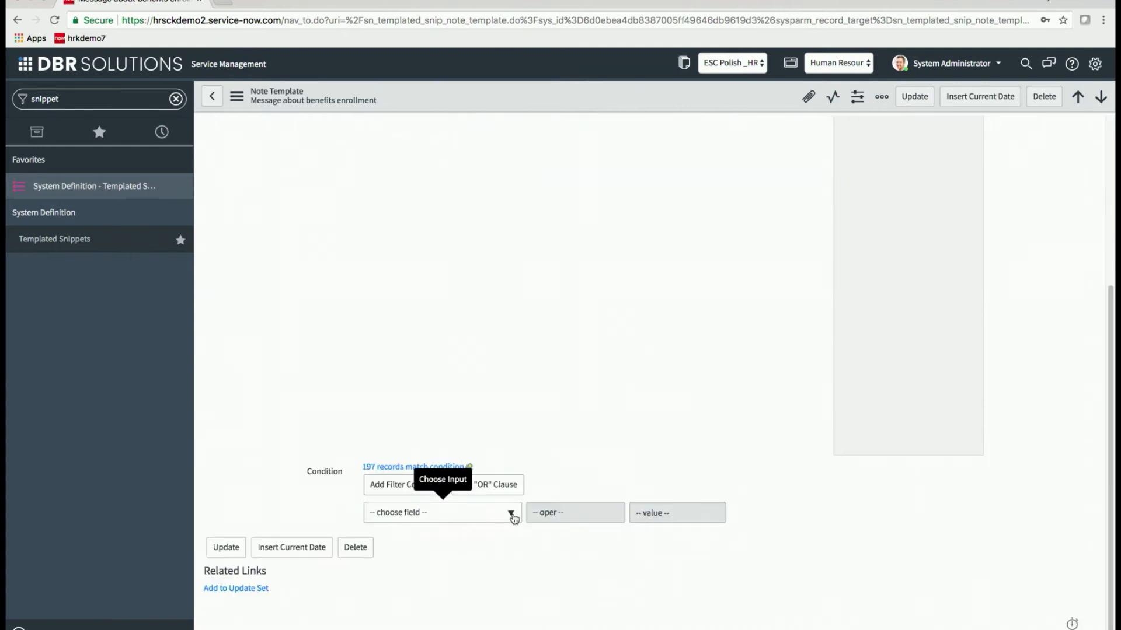
left_click(512, 515)
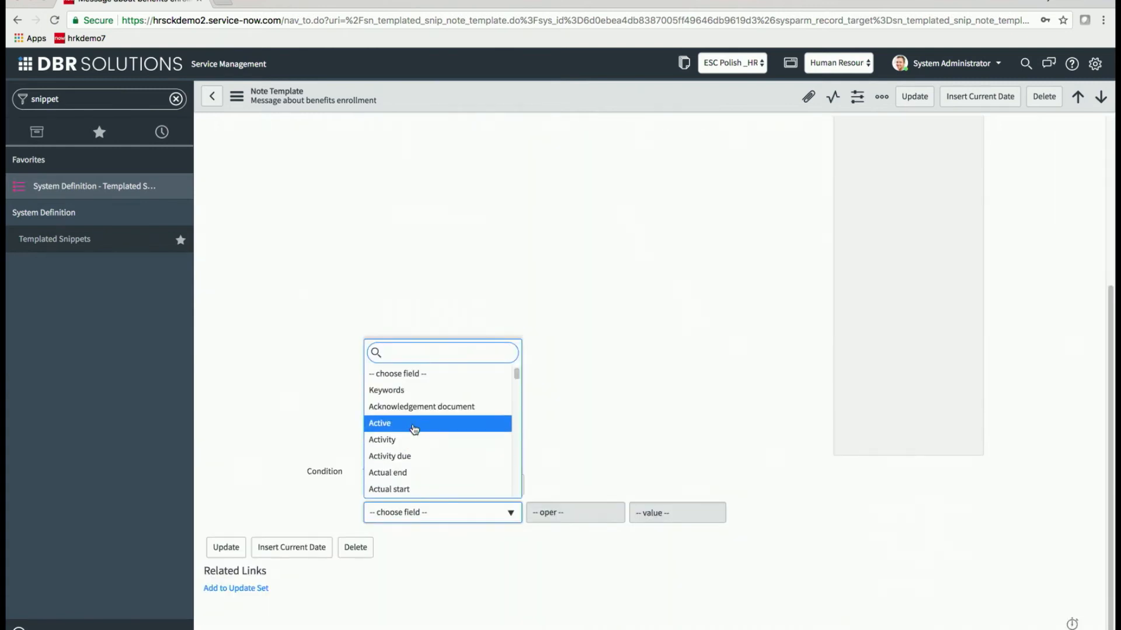
scroll(413, 432, "down", 3)
scroll(415, 439, "down", 5)
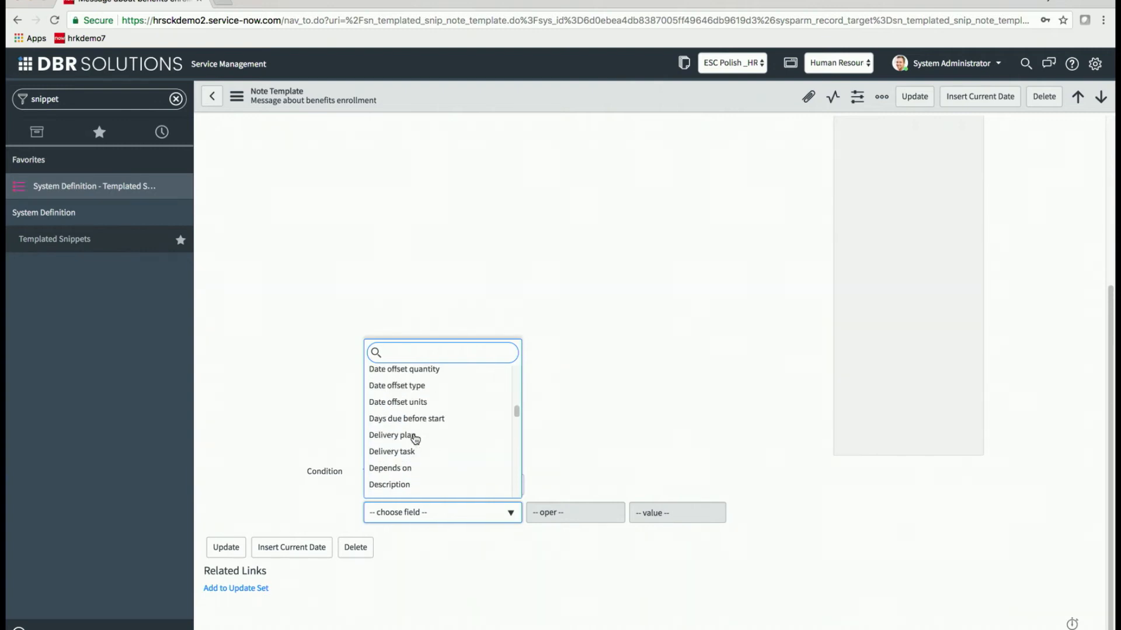
left_click(594, 395)
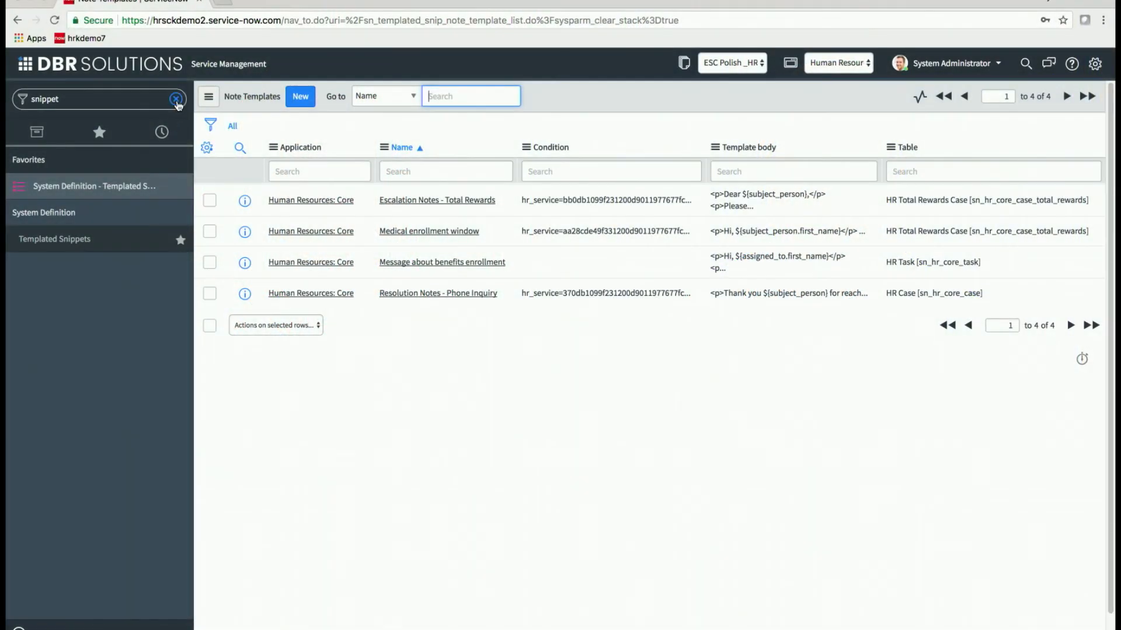
Filter for 'manage conte', open the HR Portal Content list and start a new record.
left_click(176, 98)
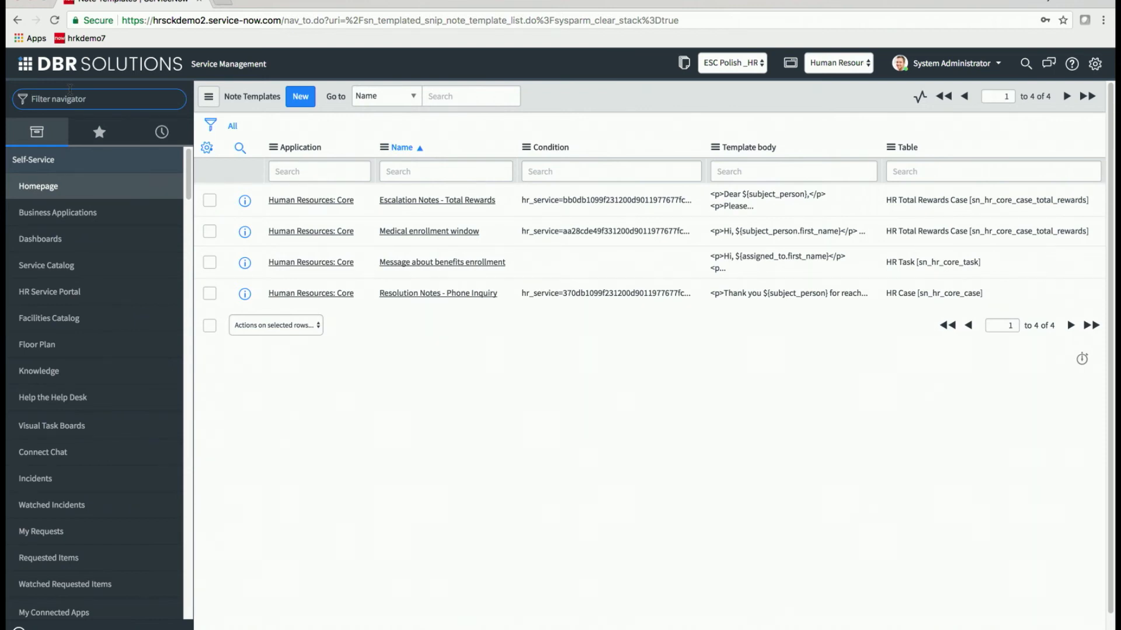
type("manage")
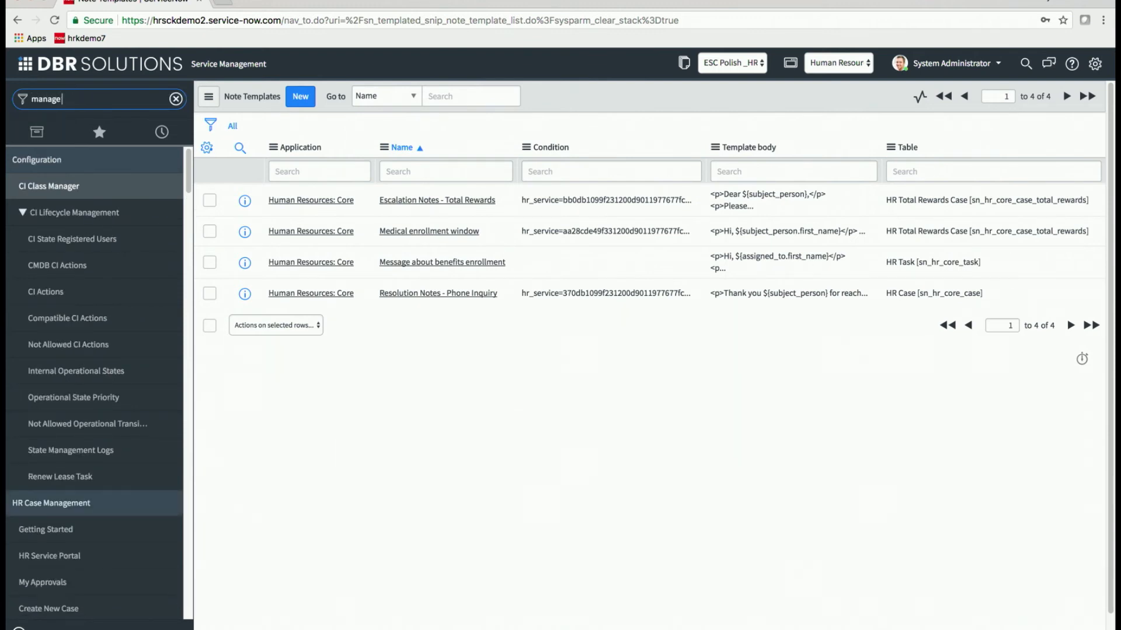
type(" conte")
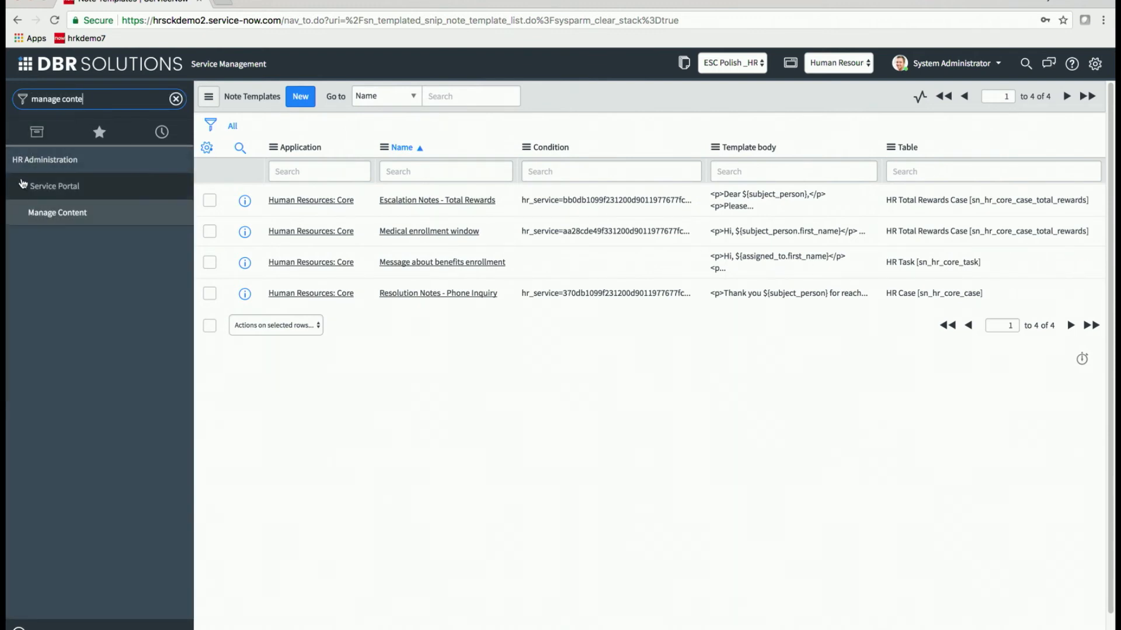
left_click(47, 214)
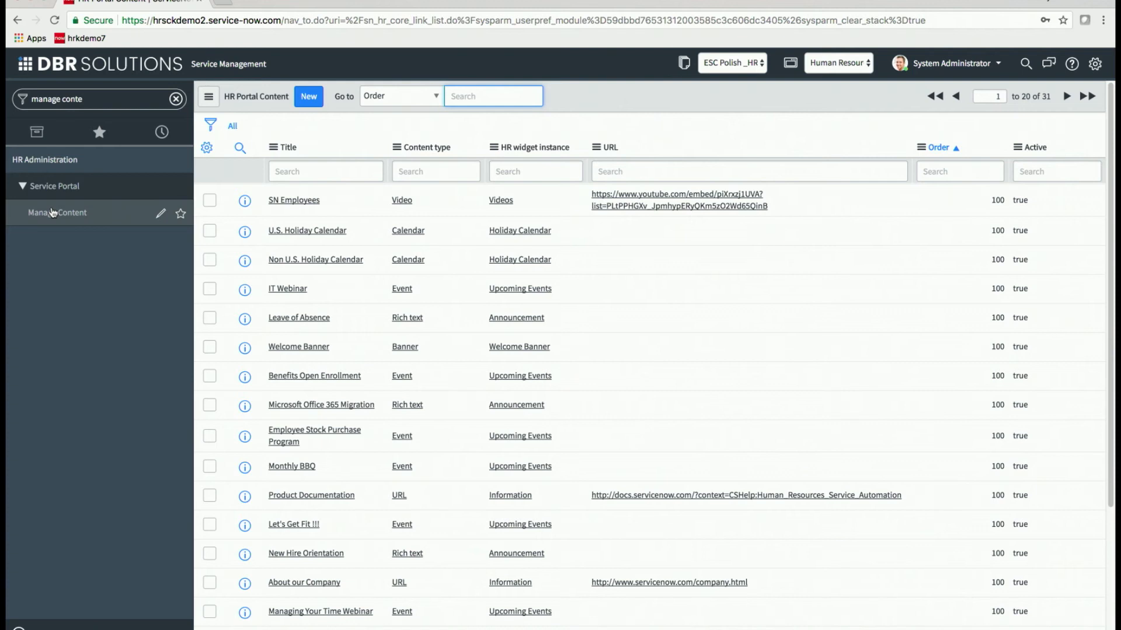
left_click(308, 100)
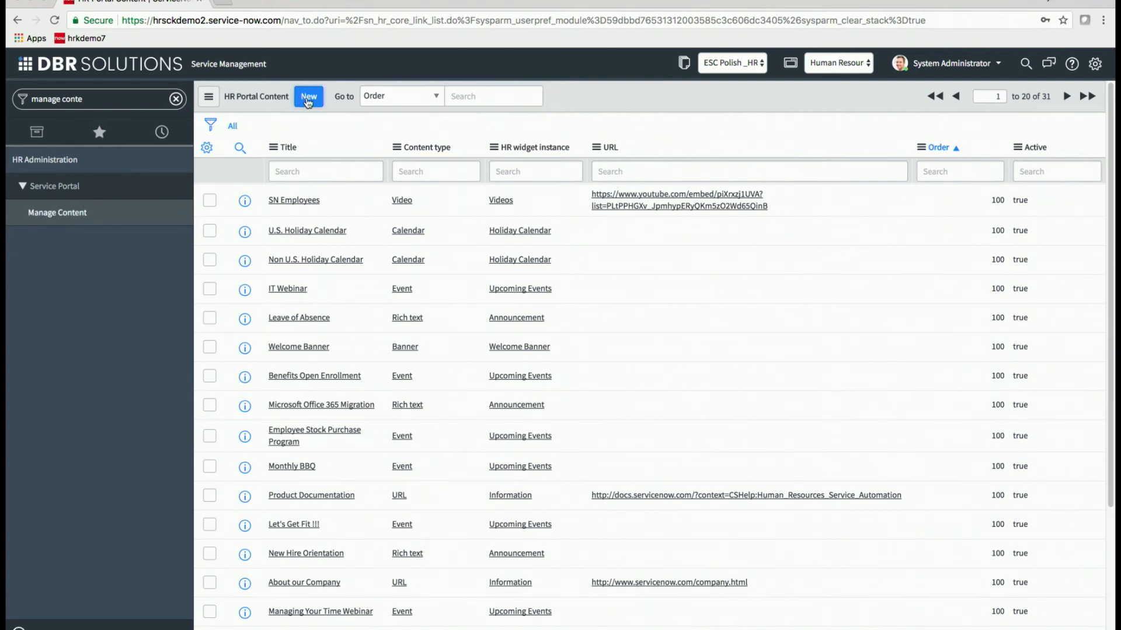
Enter 'Portal updates' as the Title and pick Email from the Content type lookup.
left_click(370, 132)
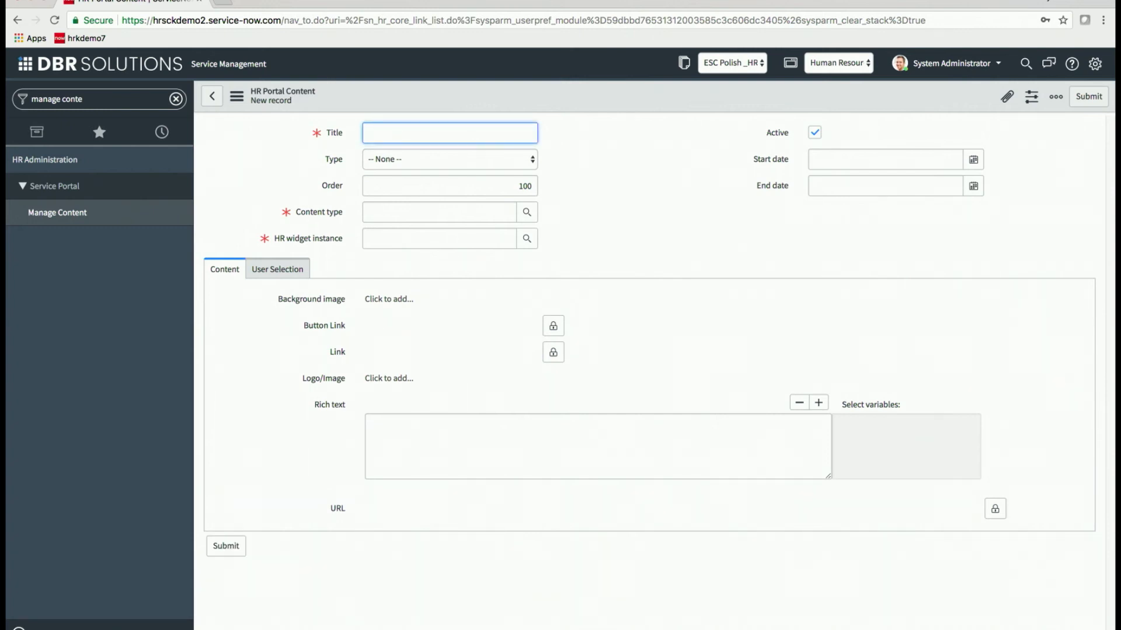
type("Portal ")
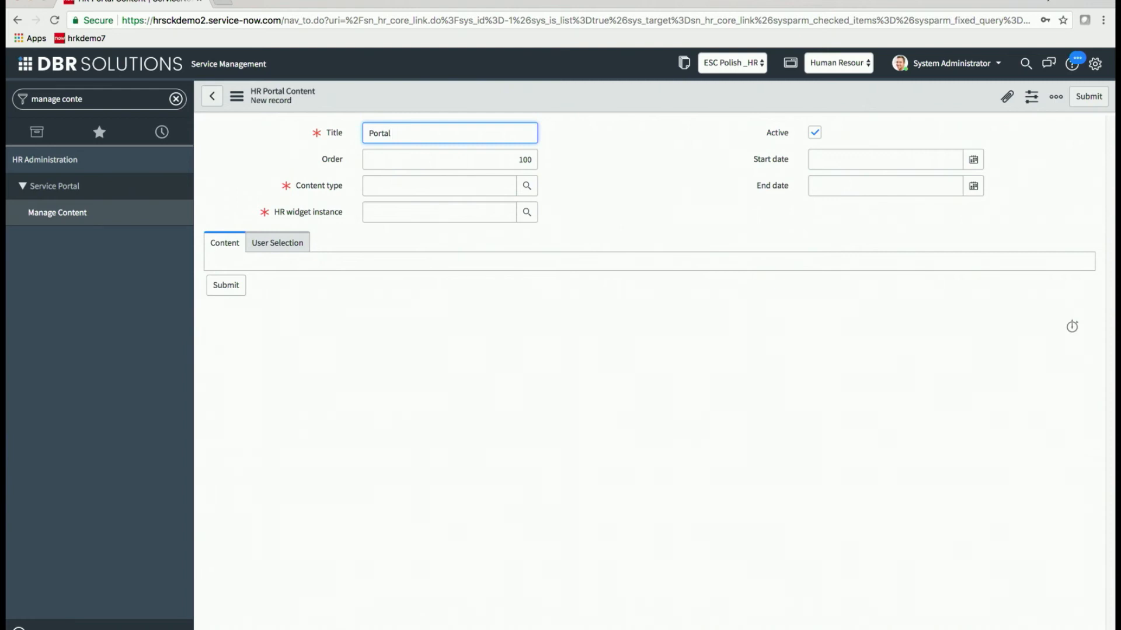
type("updates")
left_click(527, 185)
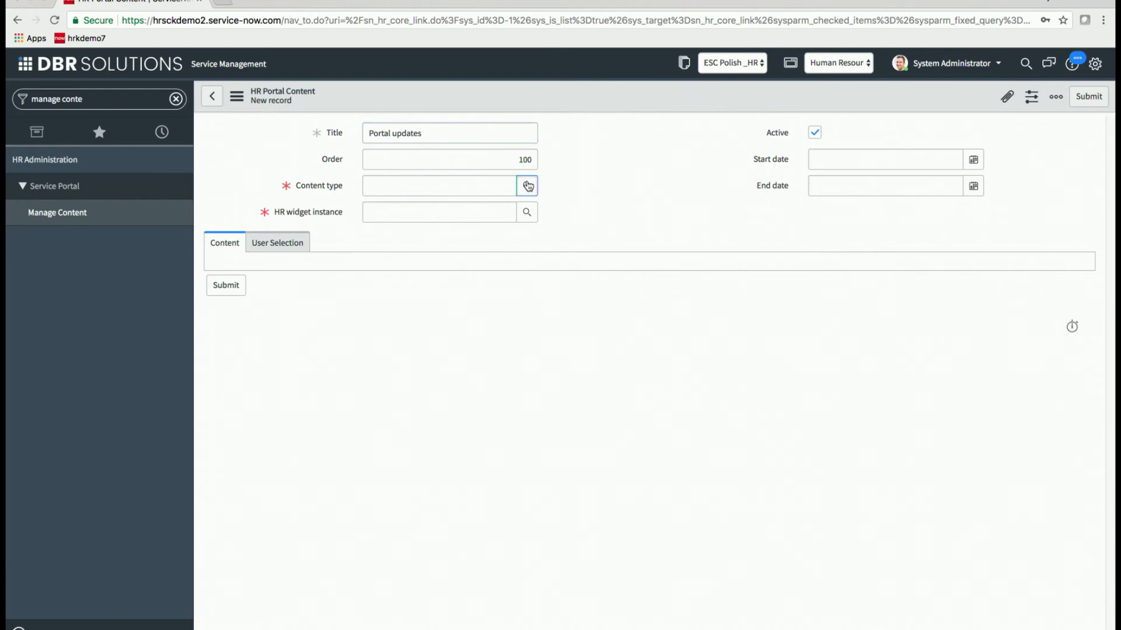
left_click(61, 406)
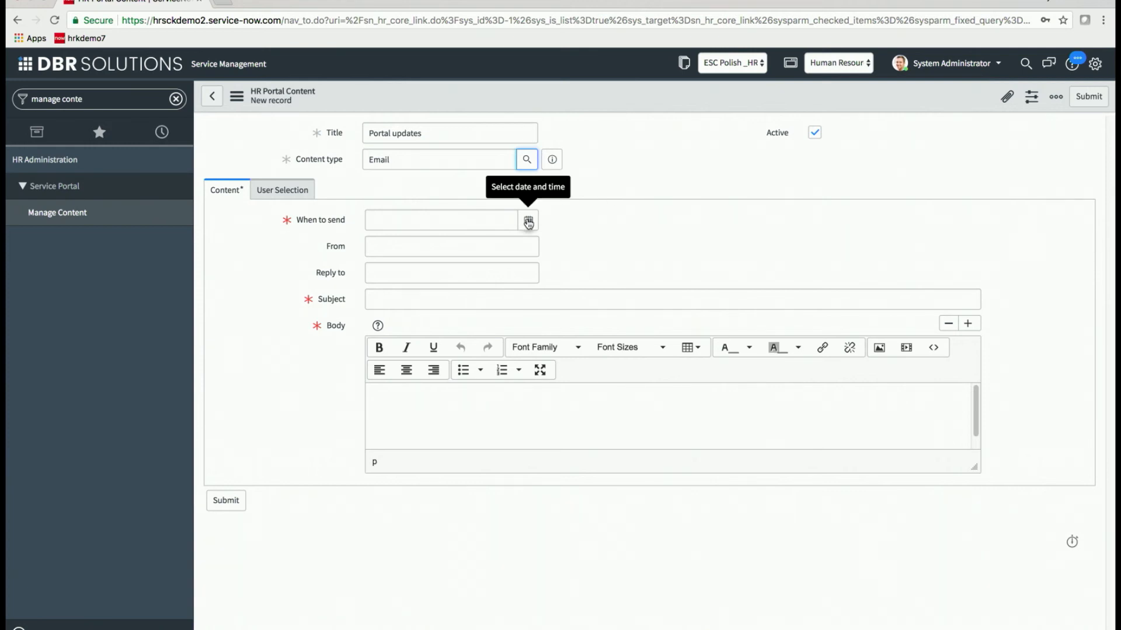
Set When to send to 18 December 2017, 13:38:44.
left_click(528, 222)
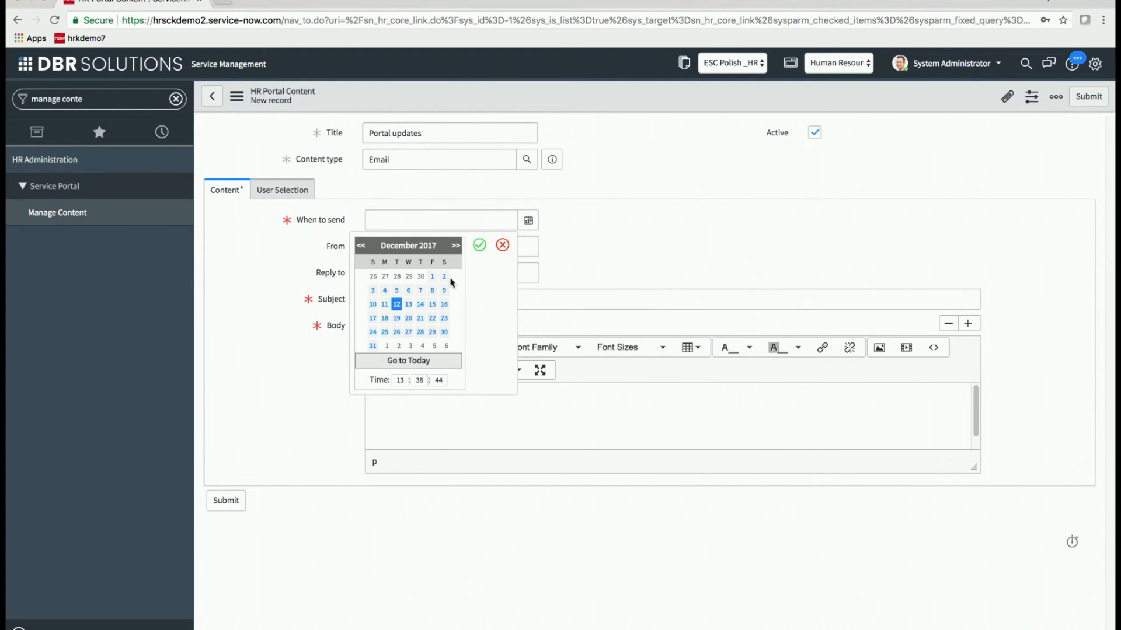
left_click(386, 318)
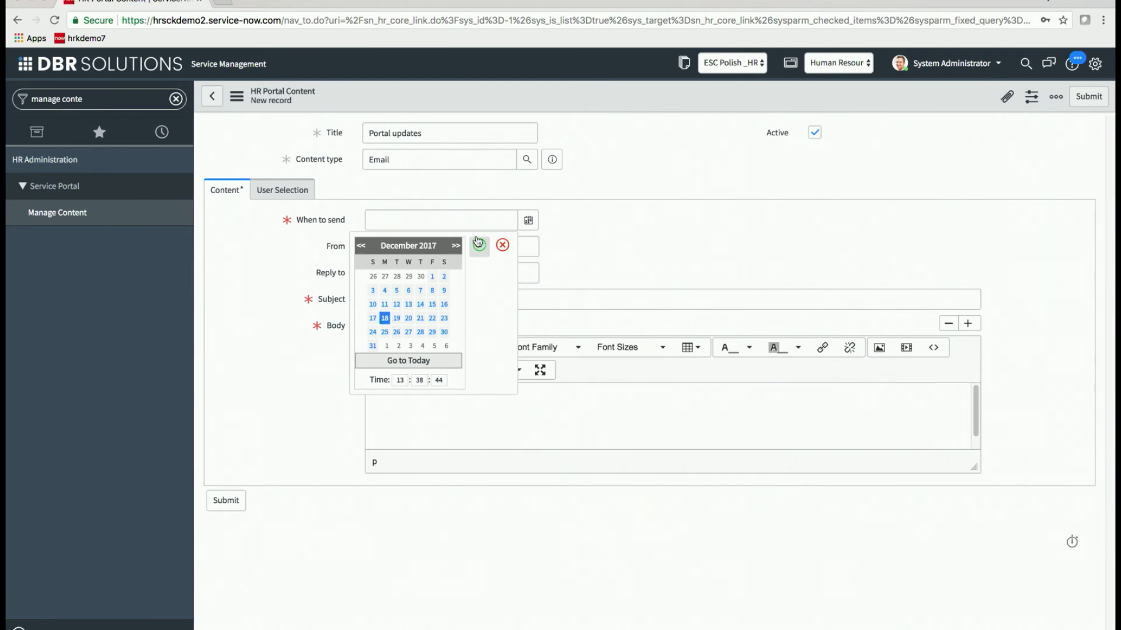
left_click(479, 244)
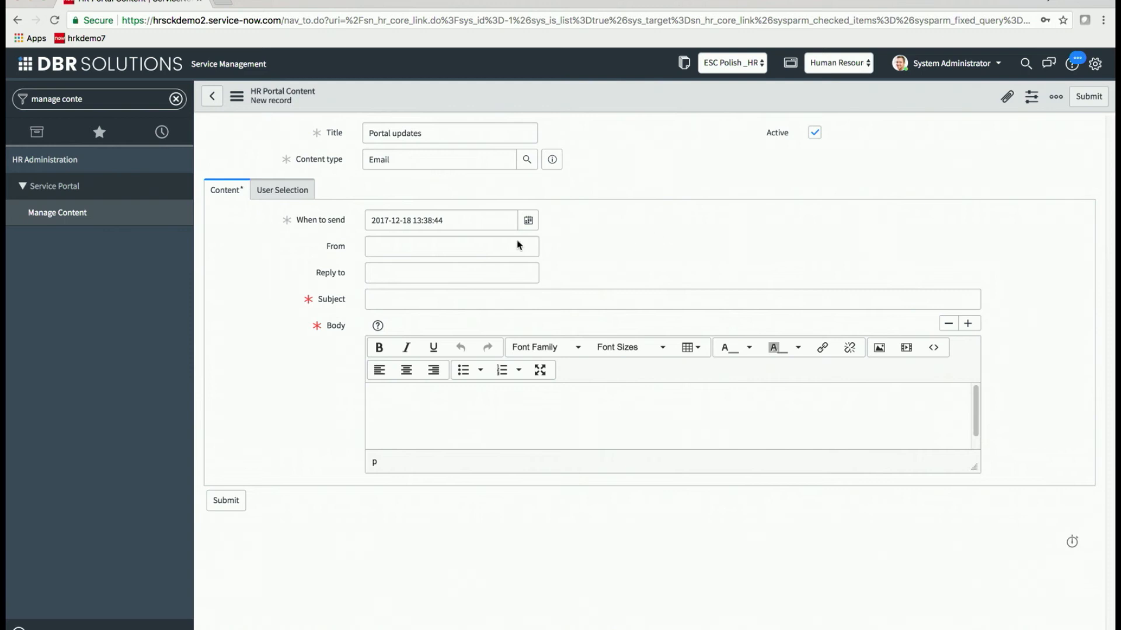
Fill in the HR sender address and subject 'Great new Kingston Portal', then go to User Selection.
left_click(467, 246)
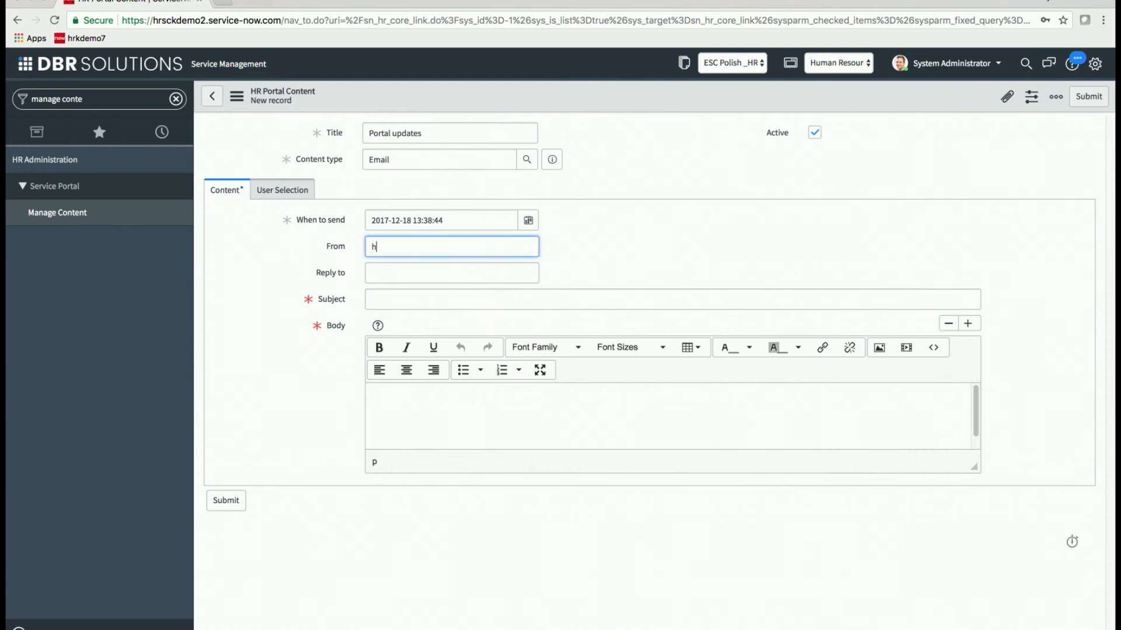
left_click(437, 295)
type("Great new Kingston Portal")
left_click(438, 403)
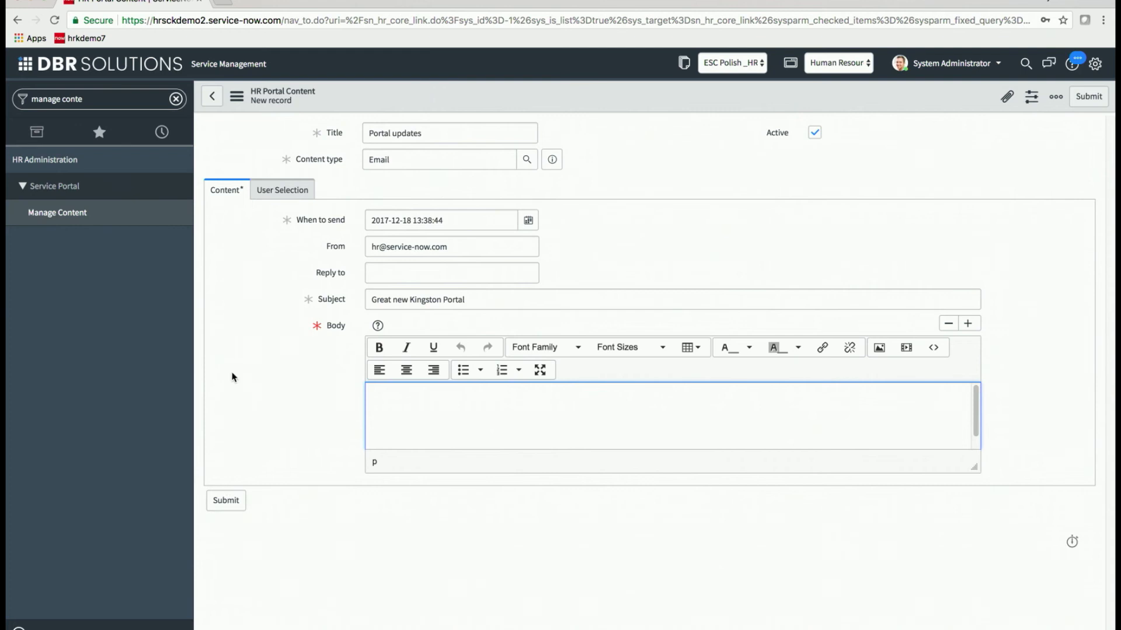
left_click(269, 191)
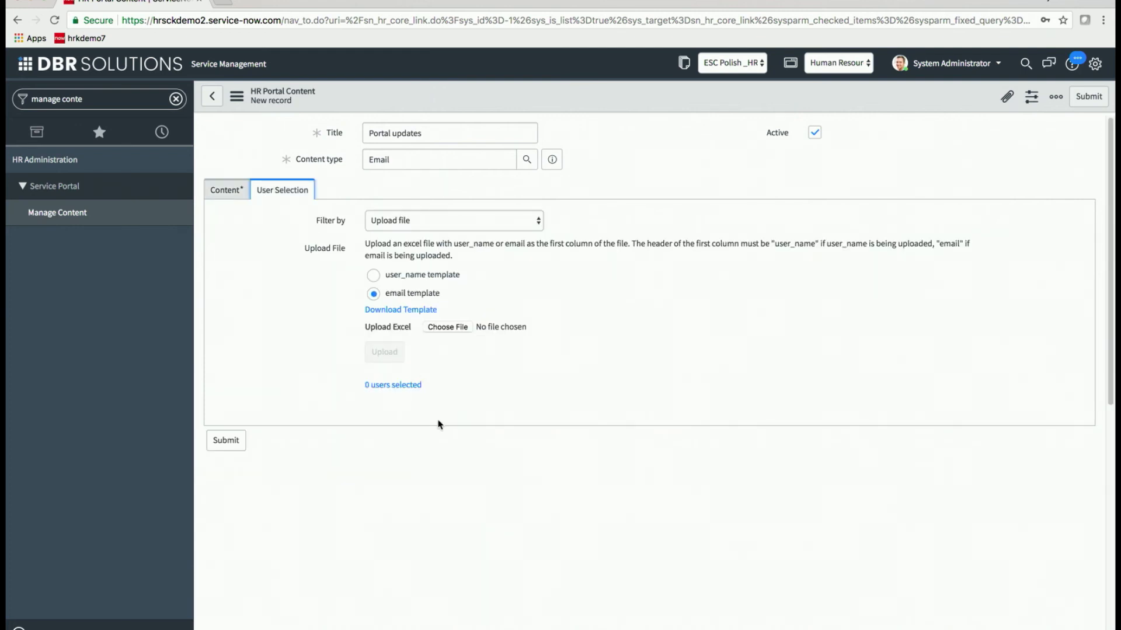
Keep Filter by on Upload file and upload 'HR Excel Upload Sample - user_email_0.1.xlsx'.
left_click(538, 223)
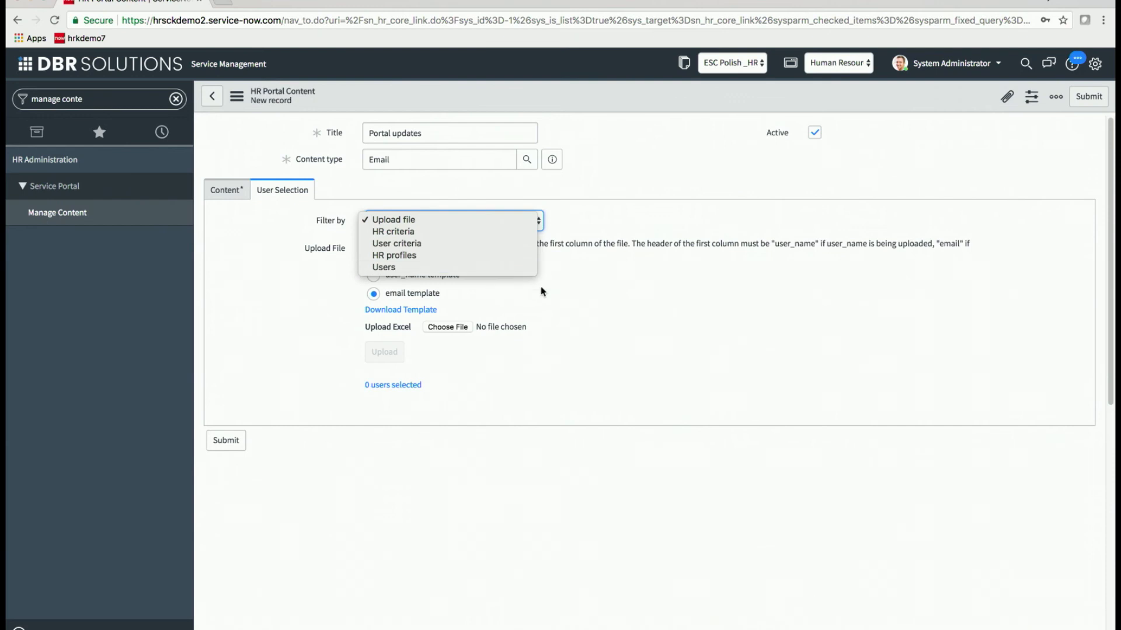
left_click(601, 304)
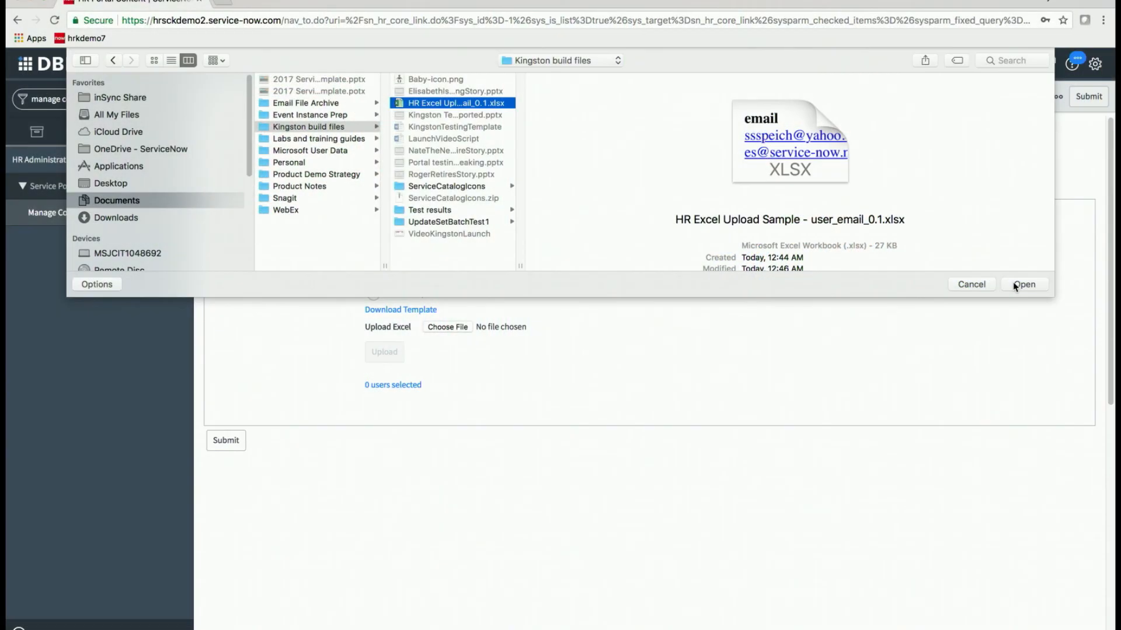
left_click(1023, 284)
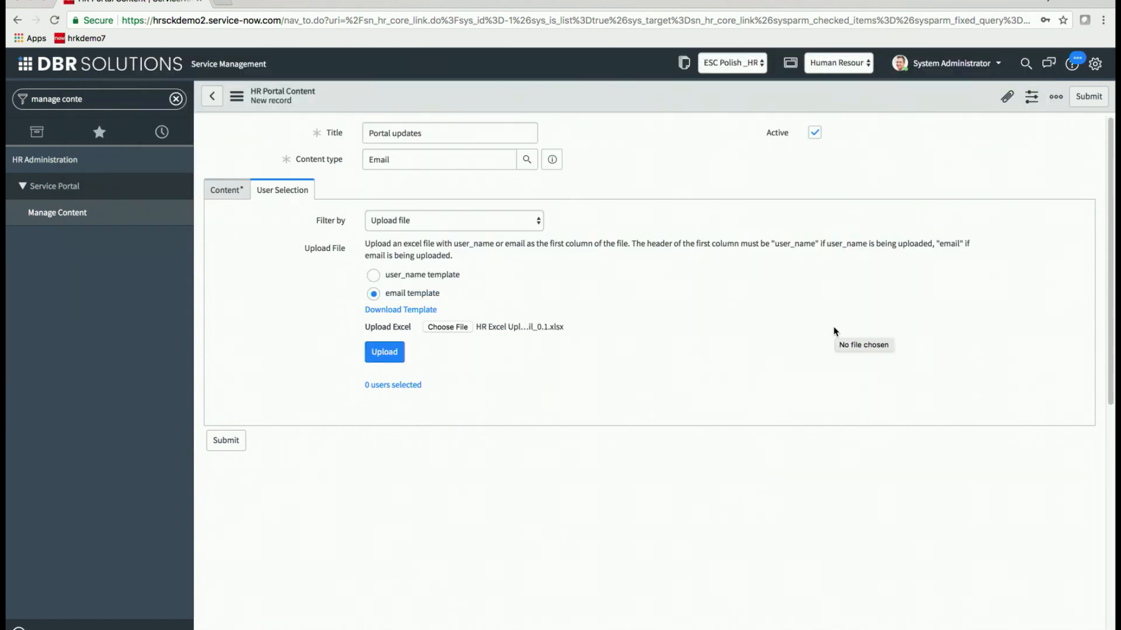
left_click(374, 356)
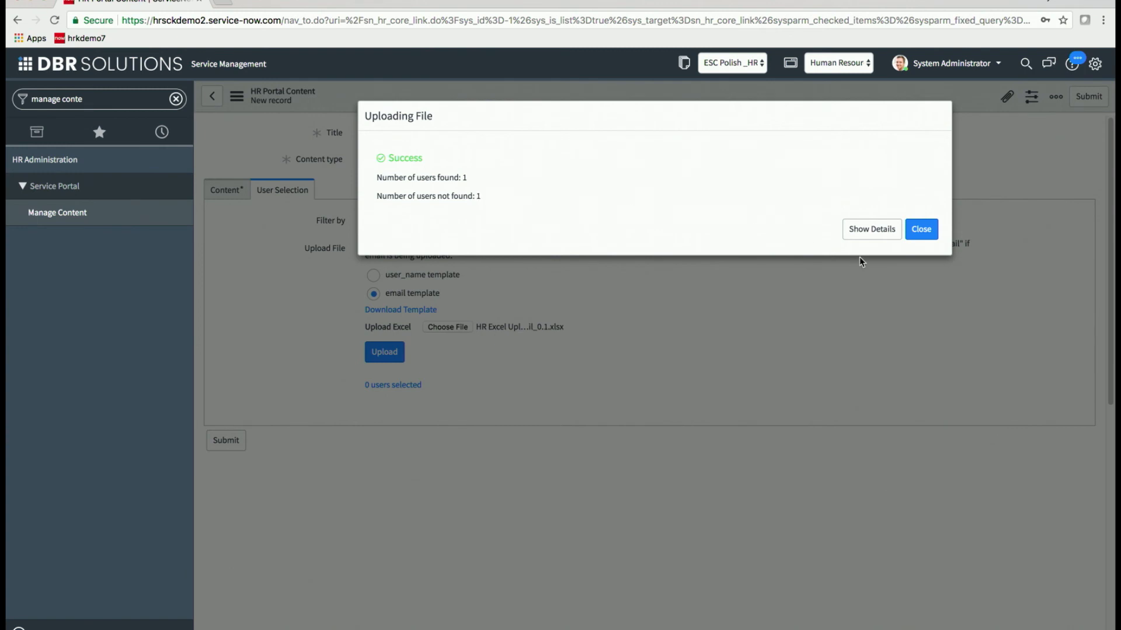
Check the matched user's email in the upload details, then close the results and submit with 1 user selected.
left_click(870, 229)
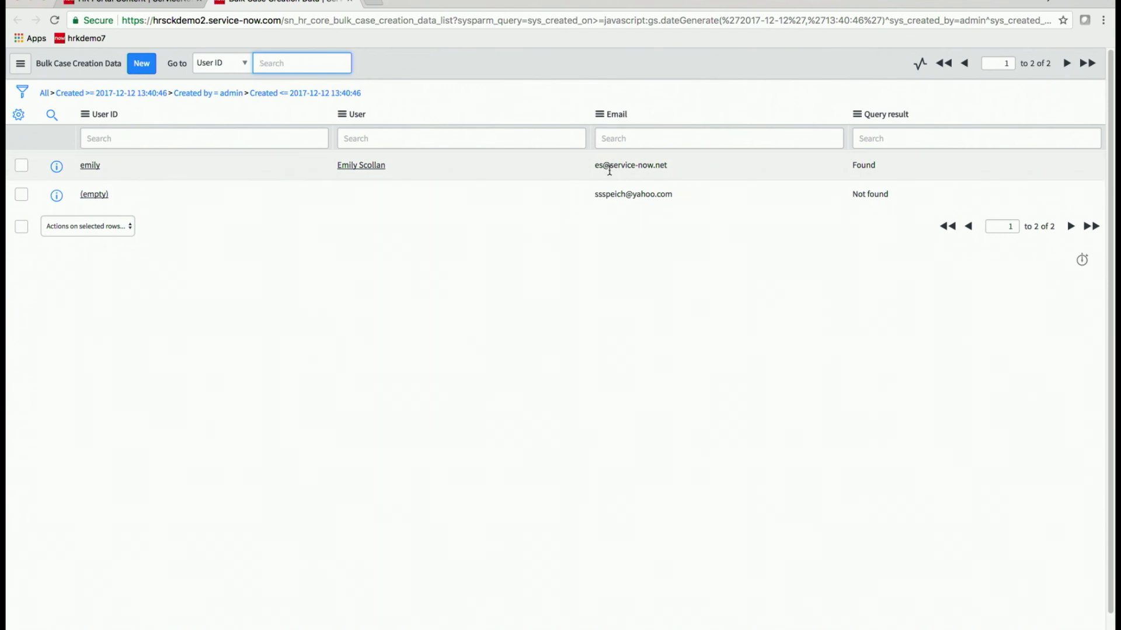
double_click(617, 165)
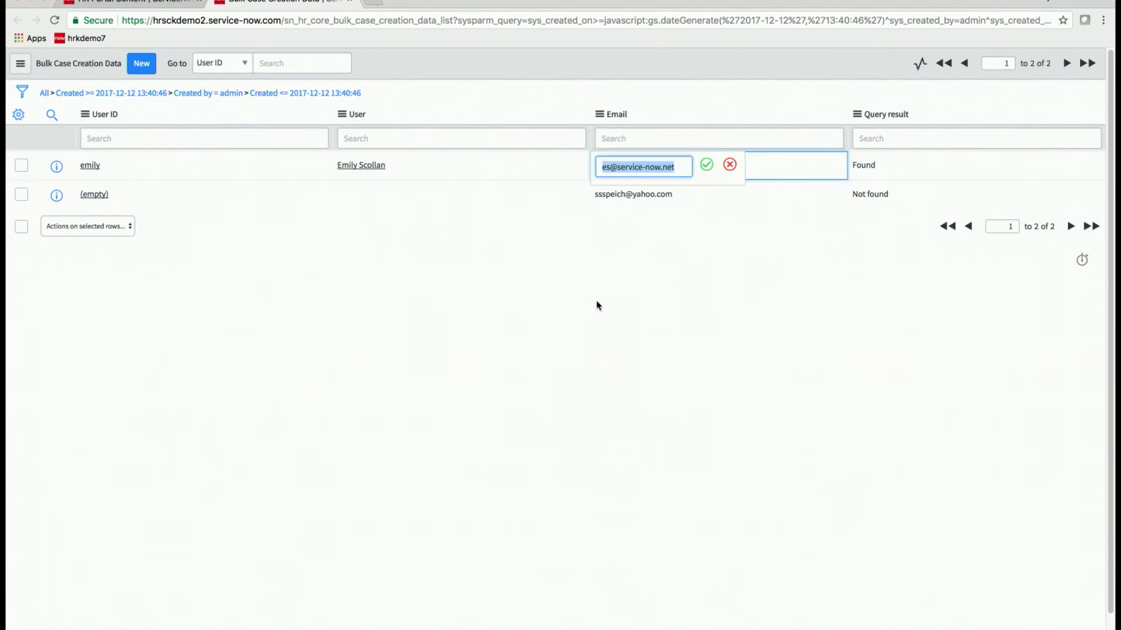
left_click(598, 278)
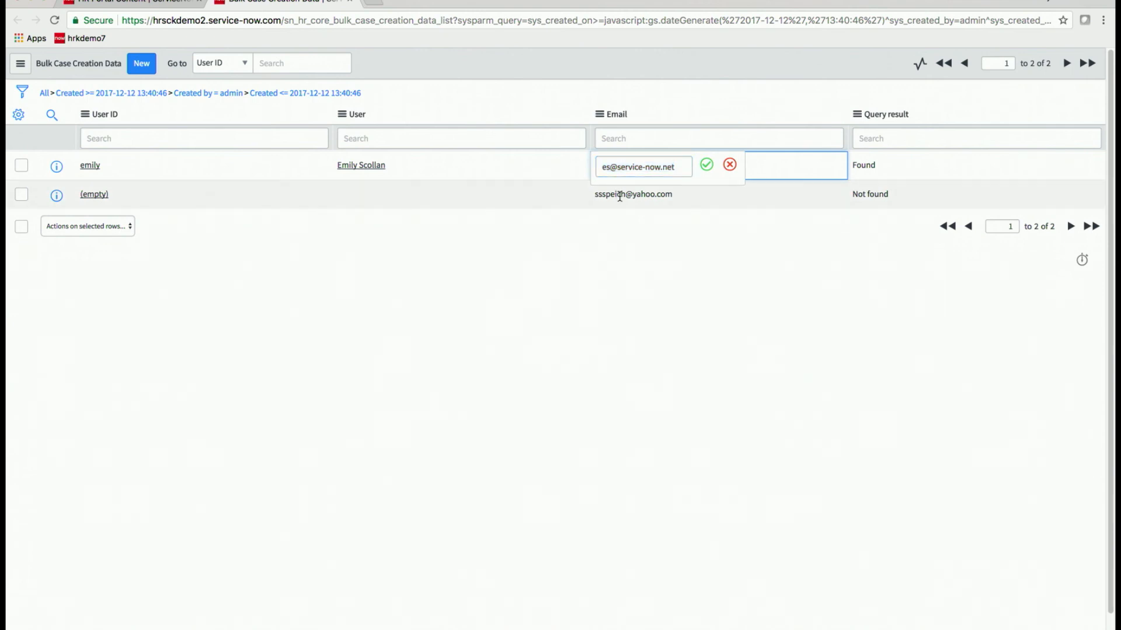
left_click(619, 195)
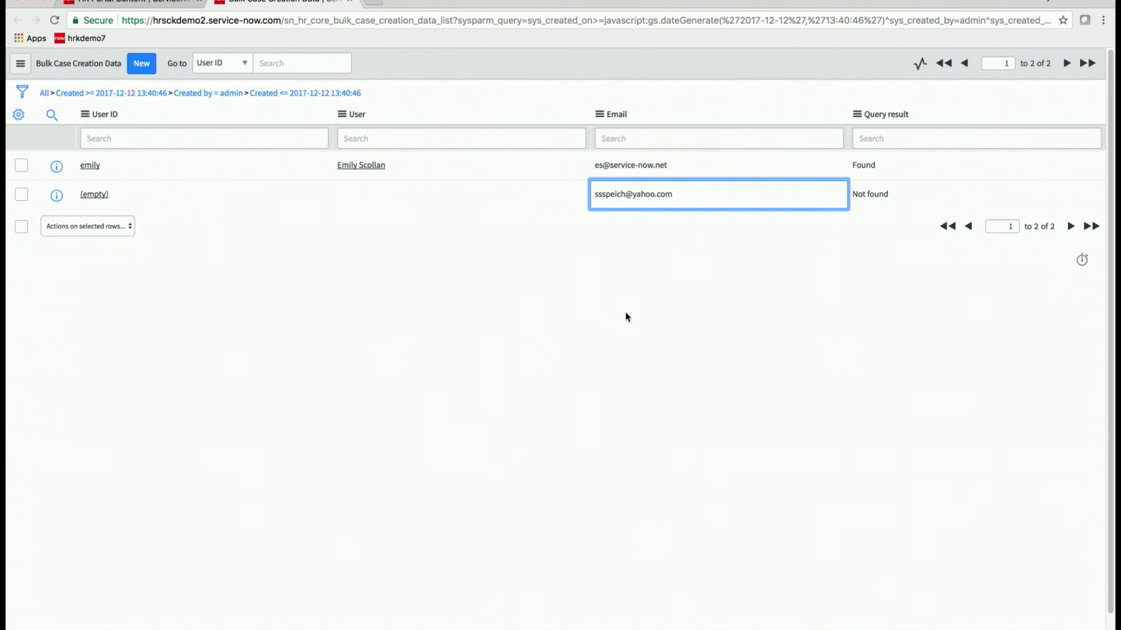
left_click(166, 5)
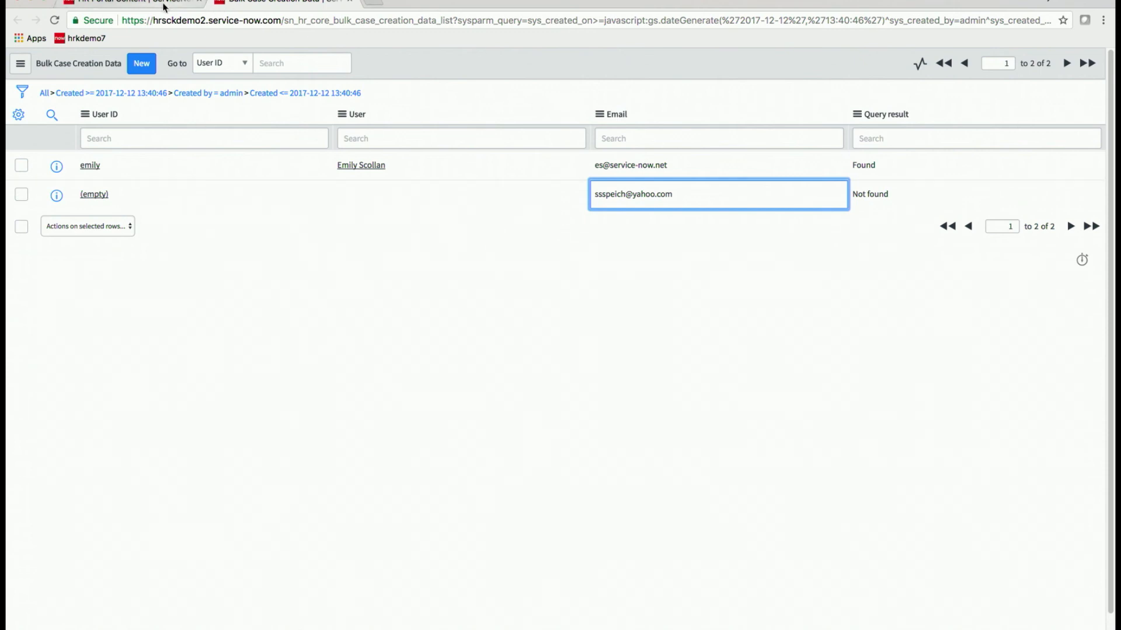
left_click(921, 229)
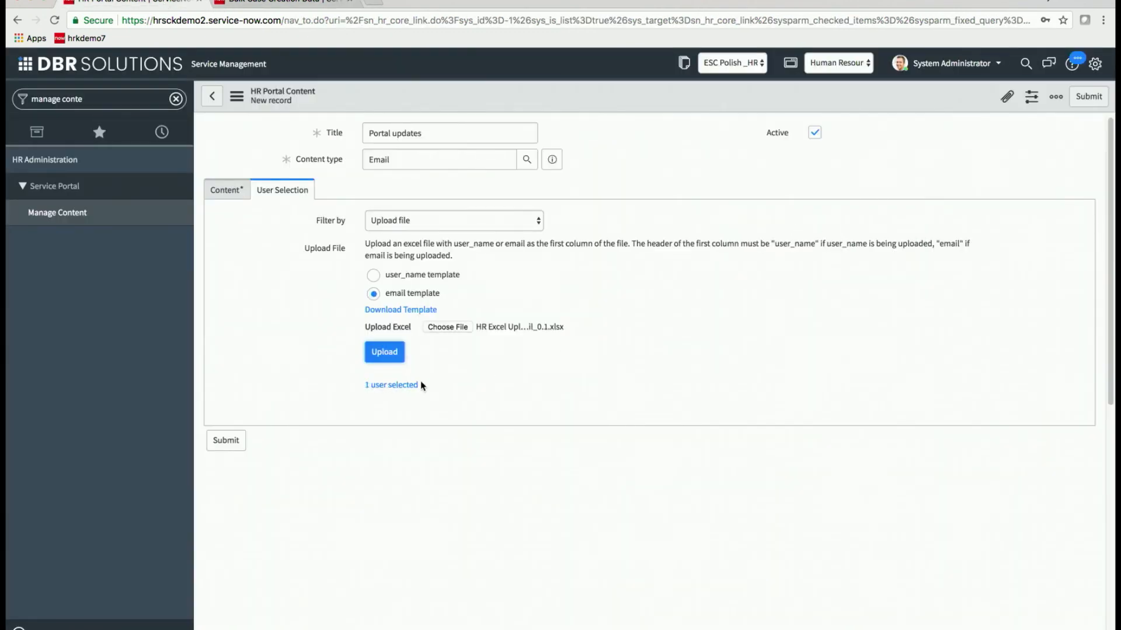
left_click(227, 440)
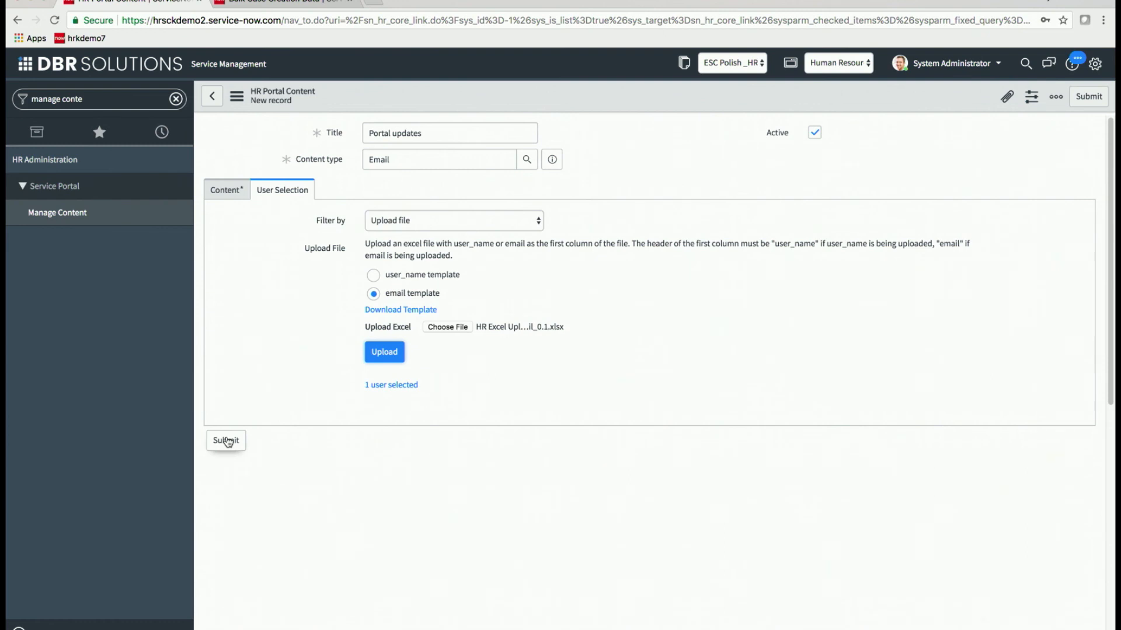